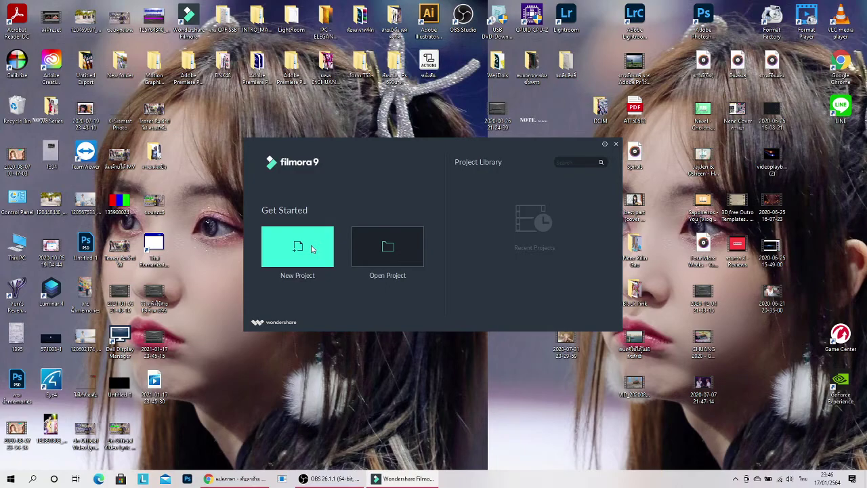
- Start a new project and add the desktop video "รีวิวหูฟังไร้สาย F9 ราคา399" to video track 1
left_click(312, 249)
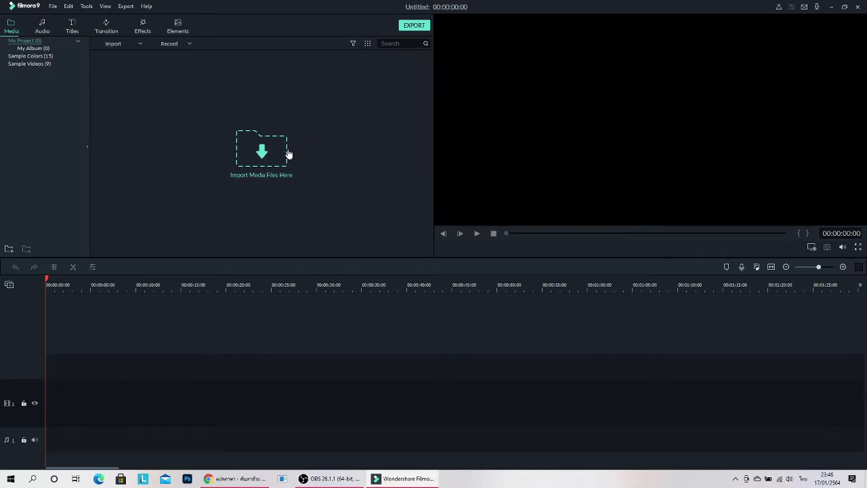
left_click(409, 479)
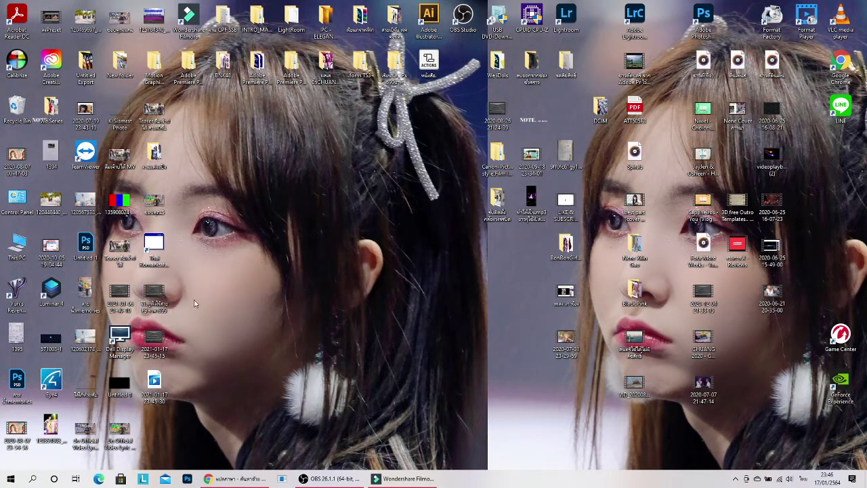
left_click_drag(162, 291, 192, 404)
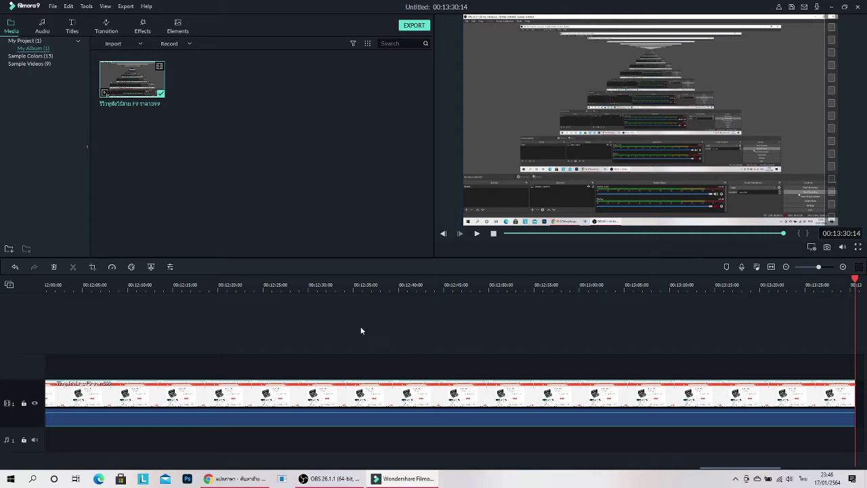
- Scrub the playhead back and forth through the last minute and a half of the clip to examine its footage
left_click(346, 290)
left_click(452, 284)
left_click(302, 284)
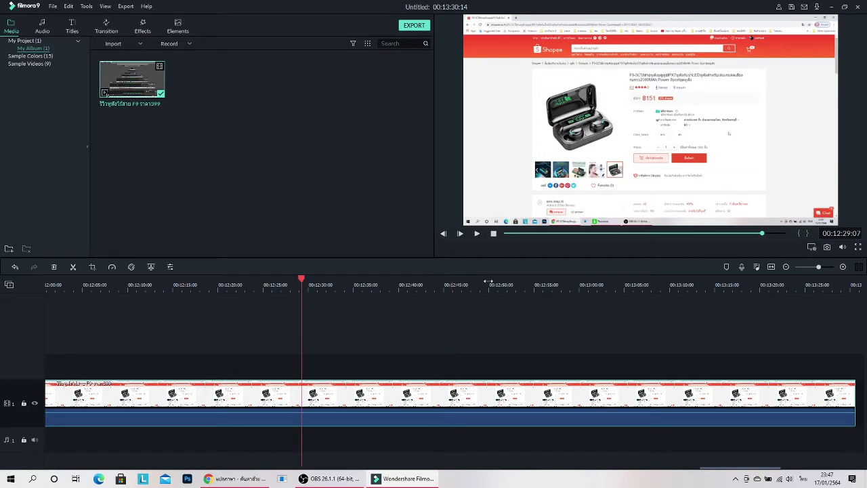
left_click(516, 281)
left_click(648, 283)
left_click(174, 287)
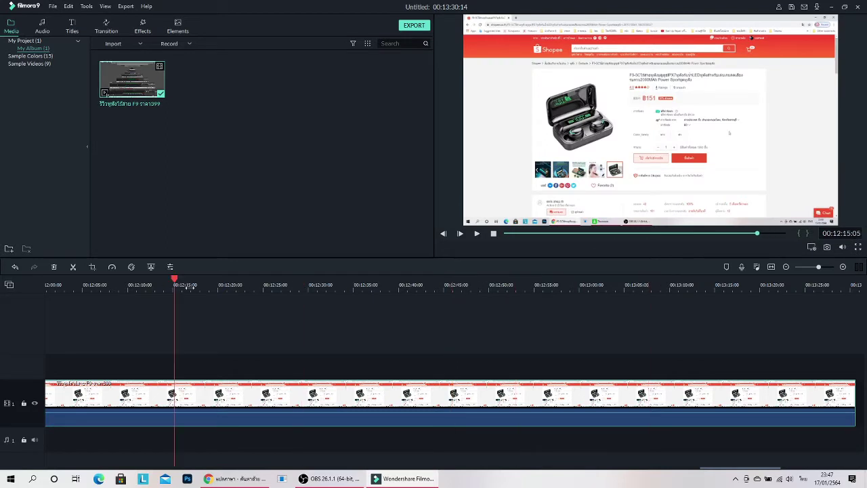
left_click(265, 287)
left_click(349, 288)
left_click(163, 290)
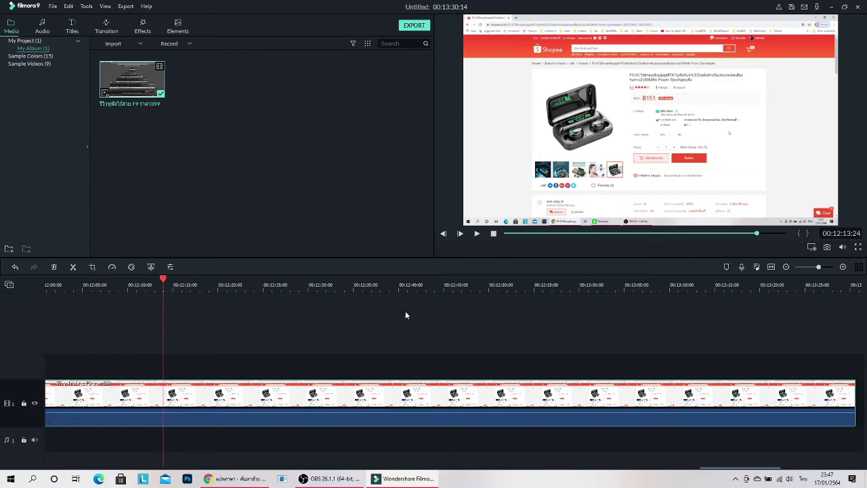
left_click(384, 289)
left_click(678, 288)
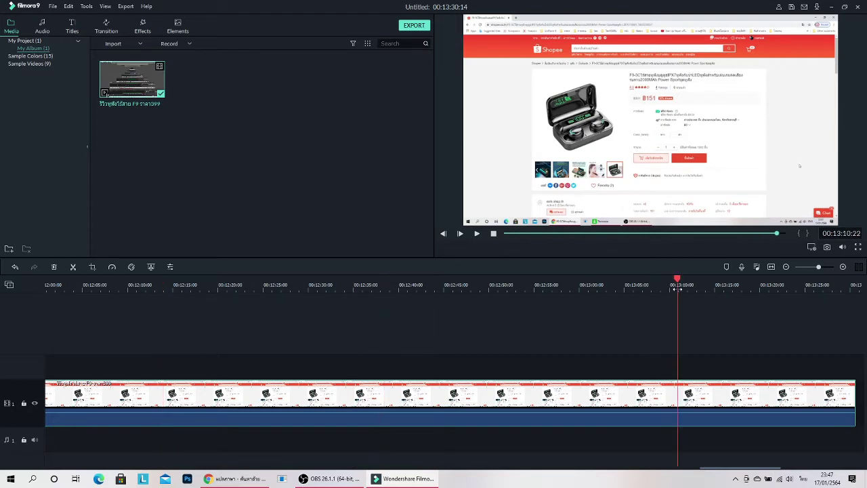
left_click(223, 285)
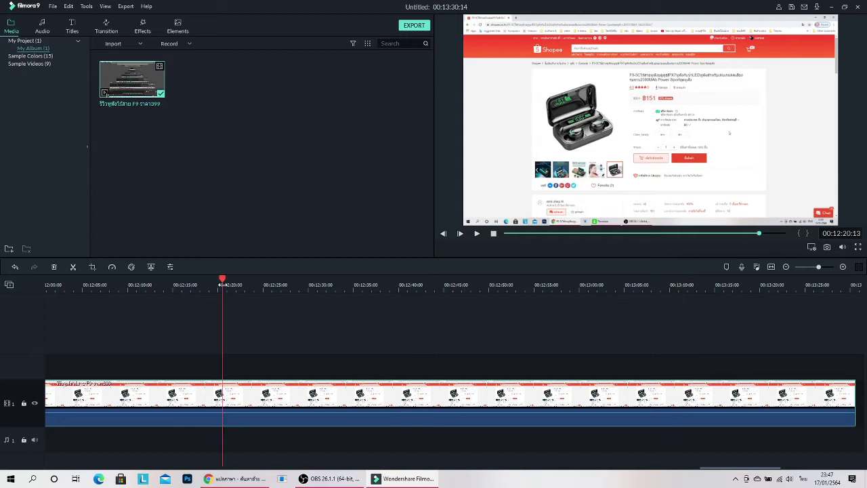
left_click(468, 285)
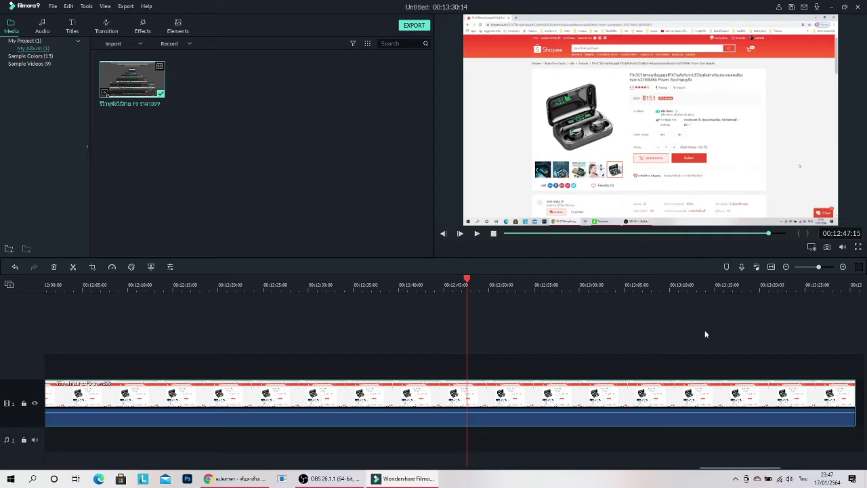
left_click(701, 290)
left_click(291, 286)
left_click(474, 291)
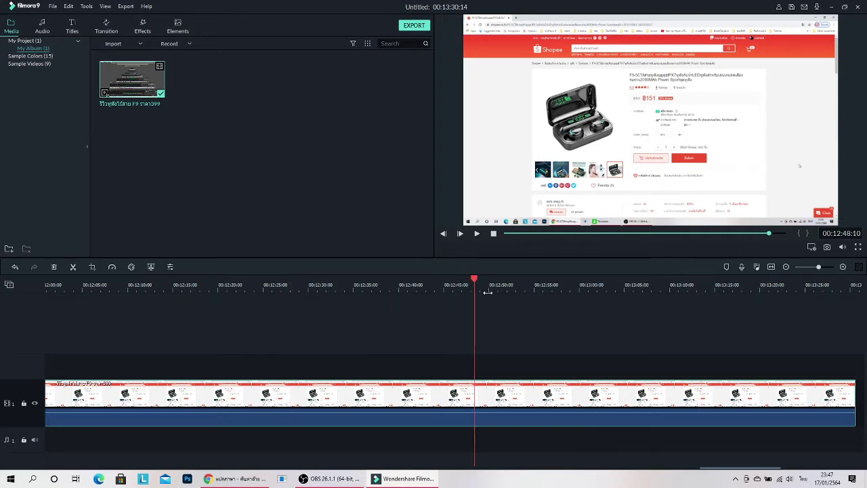
left_click(624, 285)
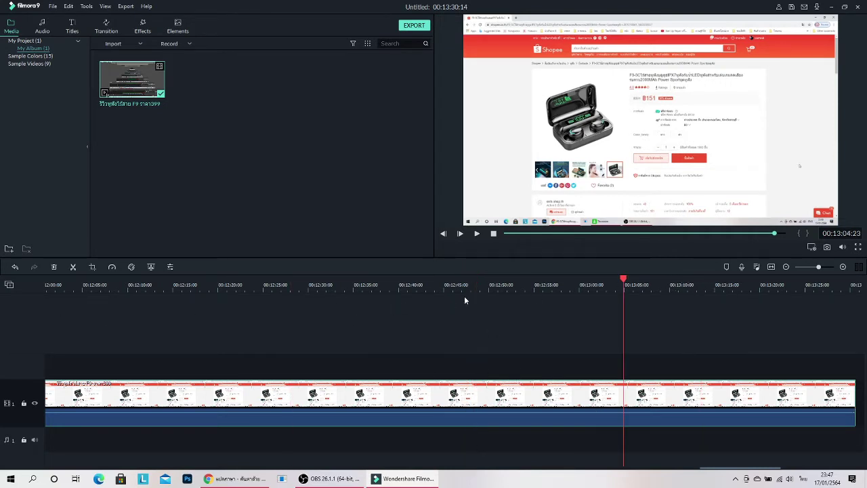
left_click(330, 285)
left_click(489, 285)
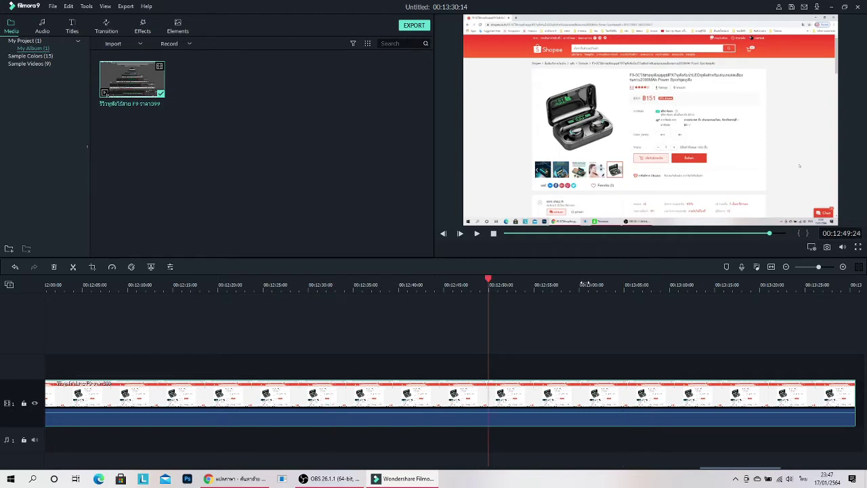
left_click(584, 283)
left_click(270, 286)
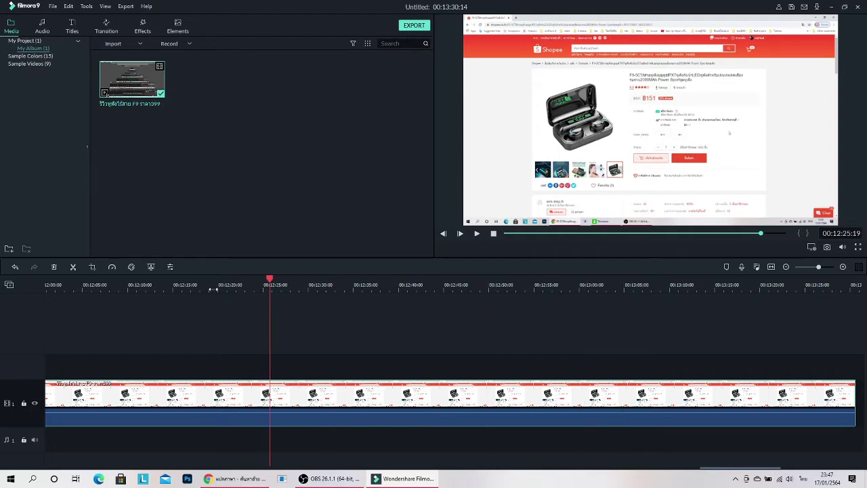
left_click(422, 288)
left_click(472, 288)
left_click(576, 286)
left_click(665, 288)
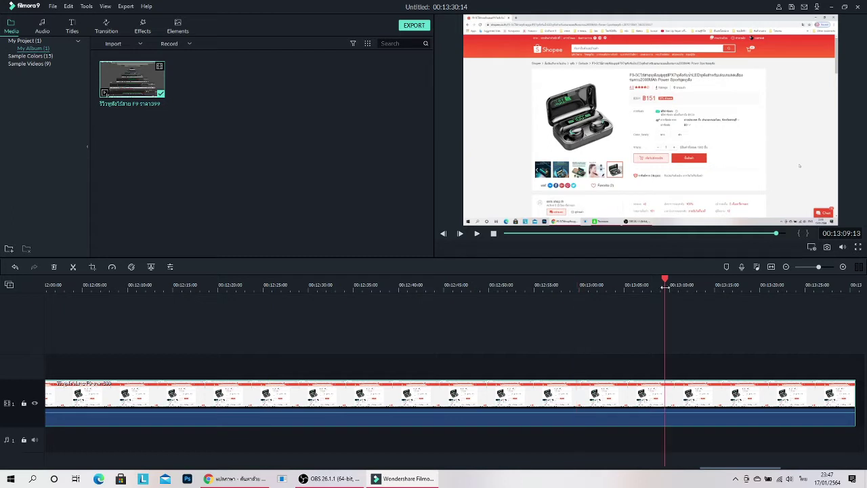
- Split the clip at 00:12:25:14 and delete the part before the cut, leaving the gap in place
left_click(268, 285)
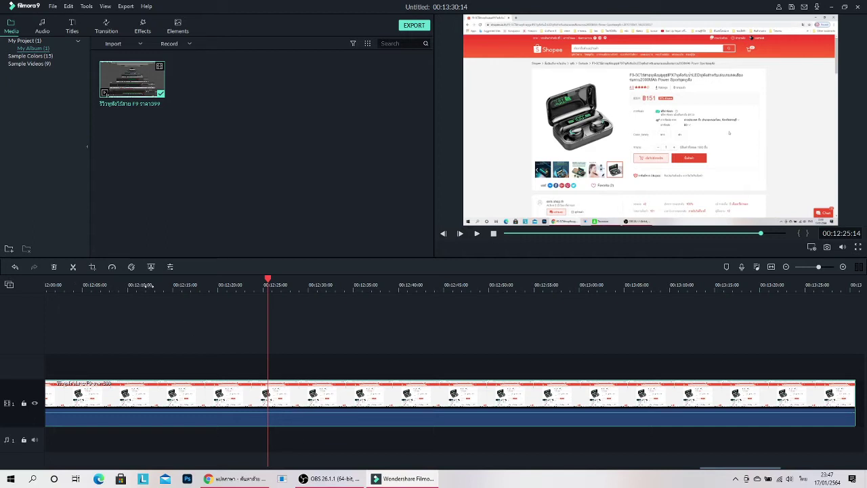
left_click(73, 268)
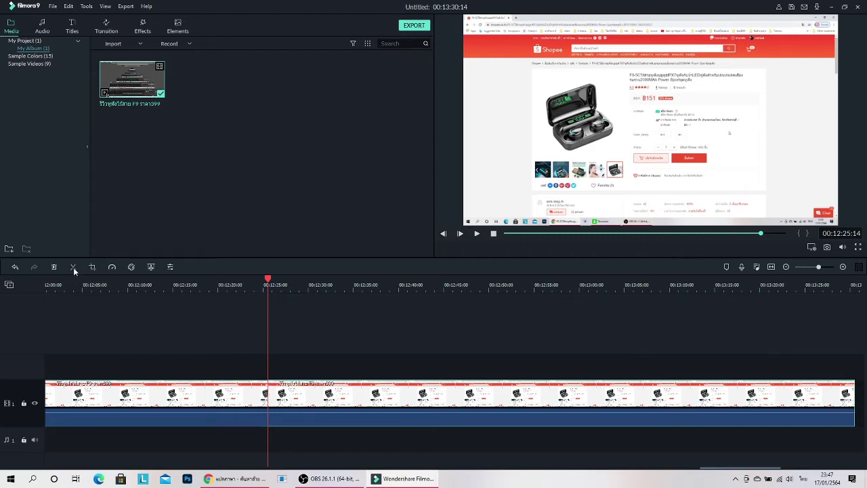
left_click(293, 284)
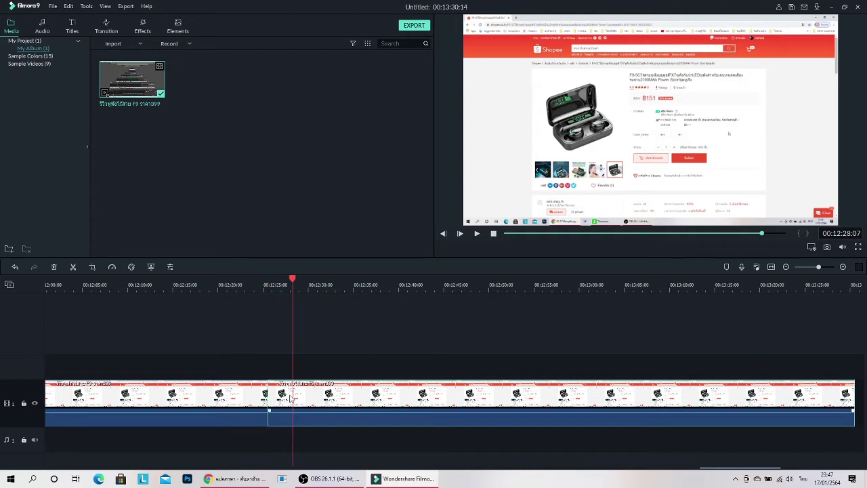
left_click(316, 399)
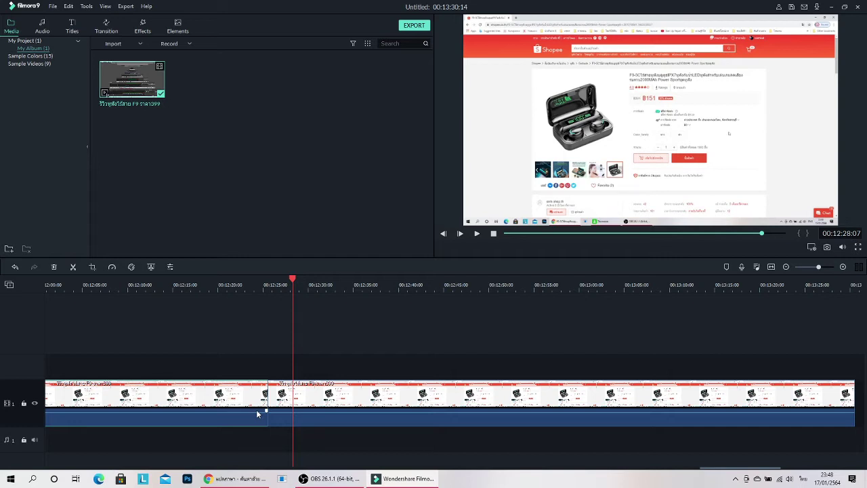
key("Delete")
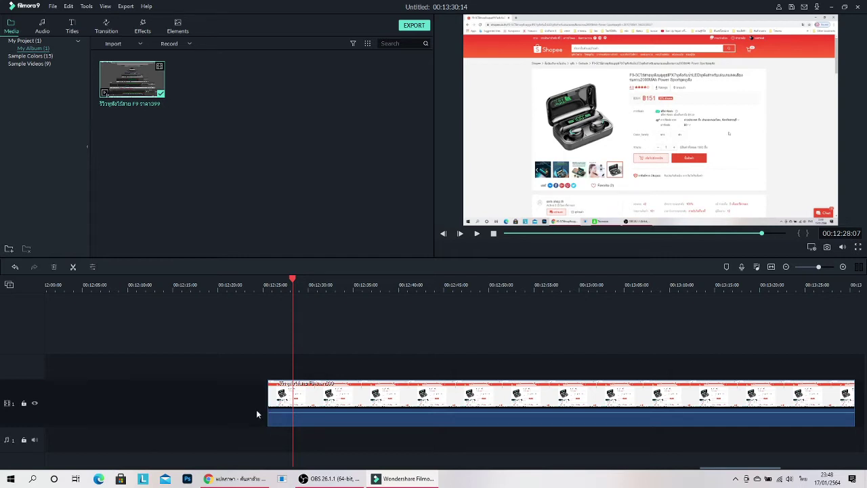
- Split the remaining clip at 00:12:33:22 and delete the part after the cut
left_click(344, 285)
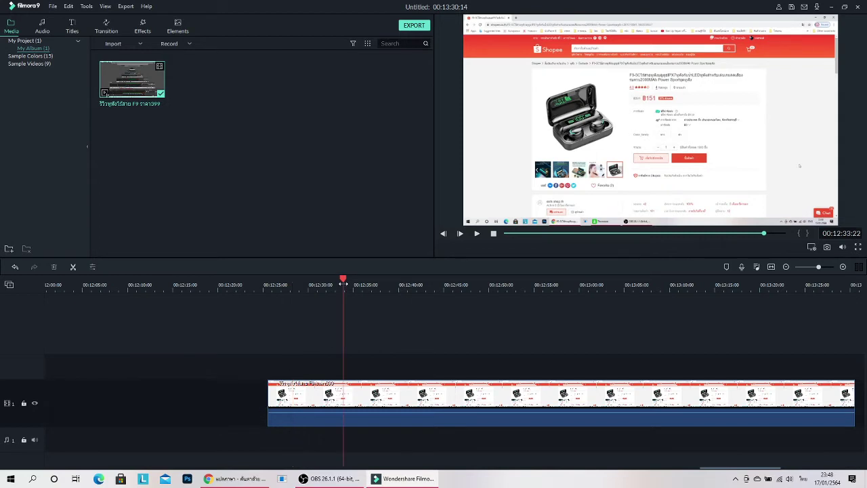
left_click(75, 268)
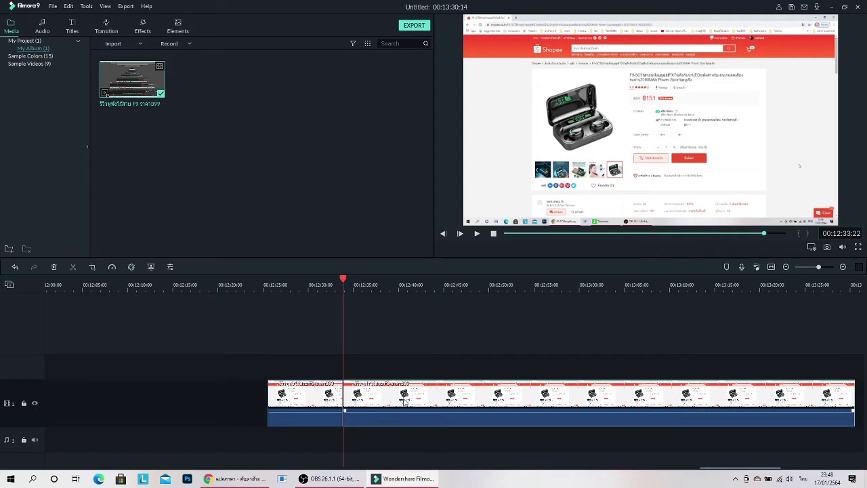
key("Delete")
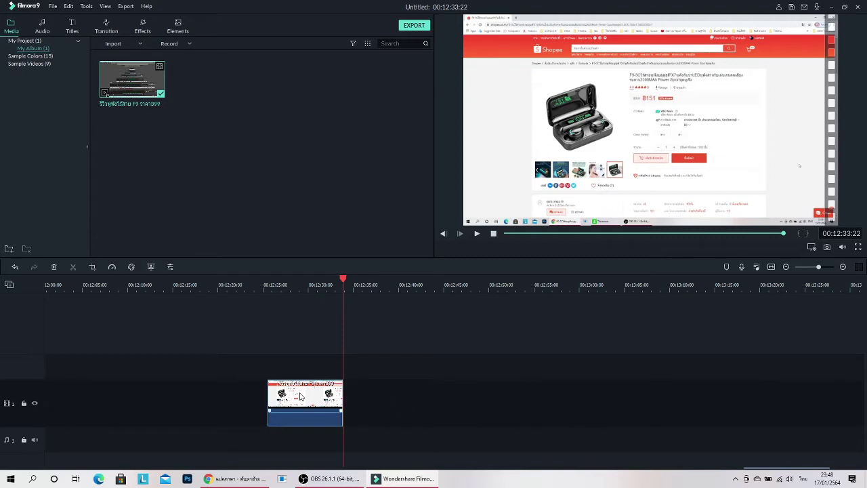
- Move the trimmed clip from the 12-minute area to near the beginning of video track 1
left_click_drag(300, 396, 222, 398)
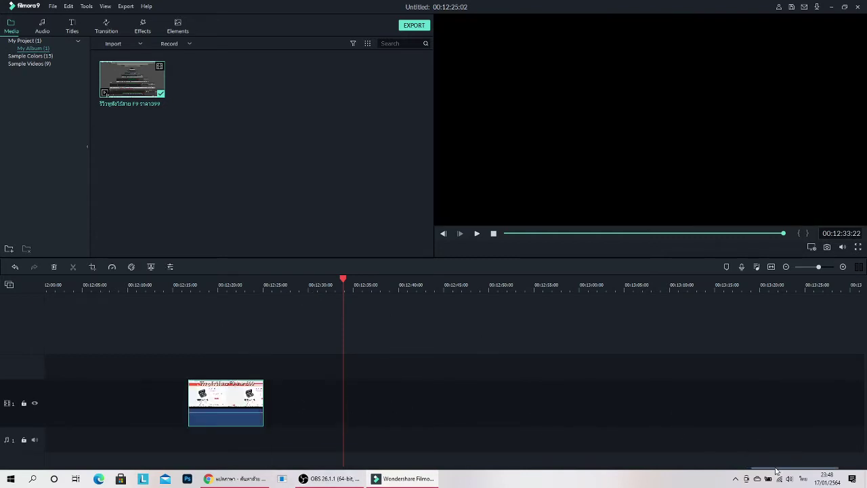
left_click_drag(777, 471, 744, 456)
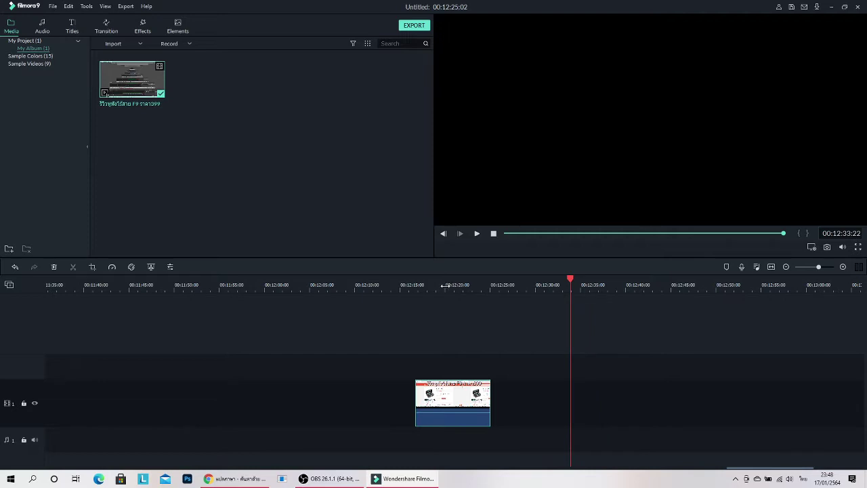
left_click_drag(444, 286, 476, 284)
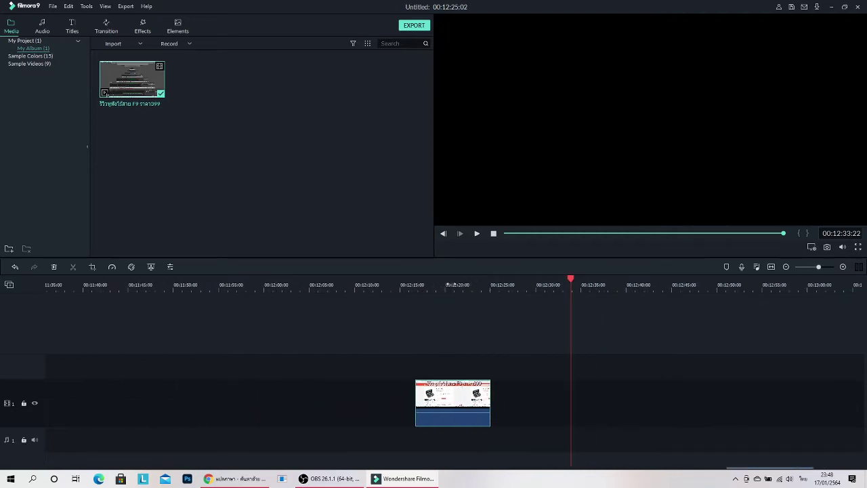
left_click_drag(444, 285, 293, 308)
left_click_drag(385, 292, 238, 307)
left_click_drag(393, 399, 49, 398)
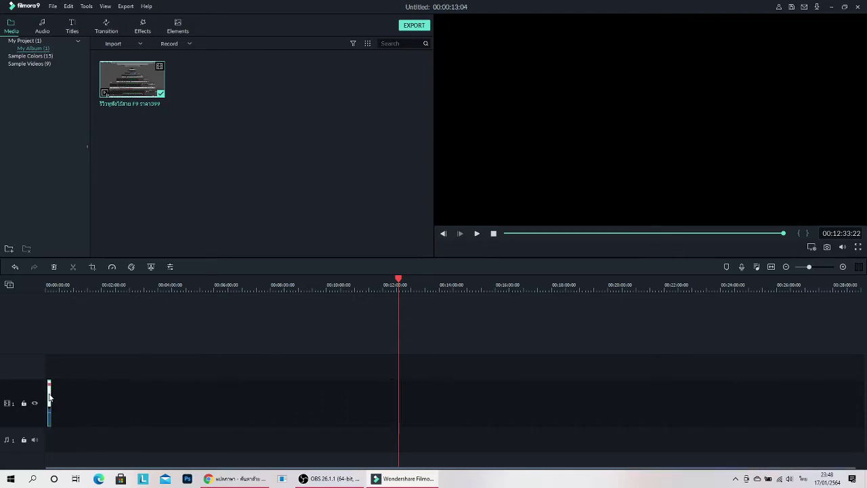
- Return the playhead to the start and align the trimmed clip exactly with 00:00:00:00
left_click(493, 233)
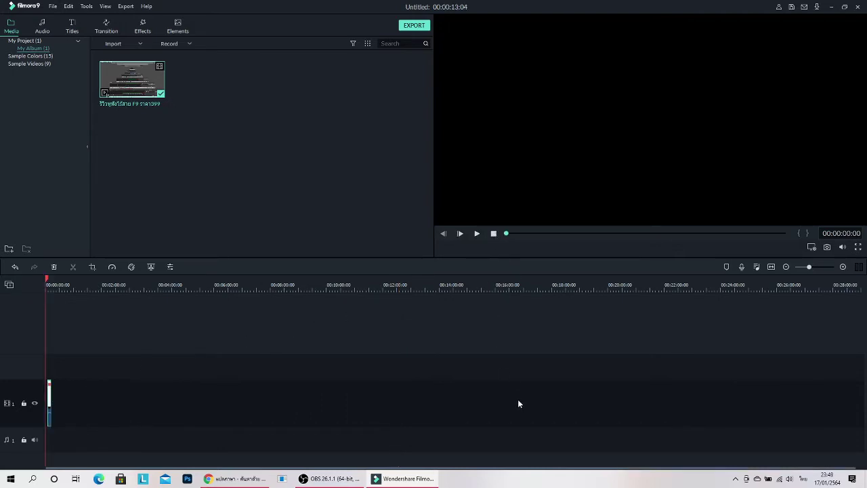
left_click_drag(292, 278, 194, 278)
left_click_drag(292, 280, 246, 282)
left_click_drag(304, 393, 56, 401)
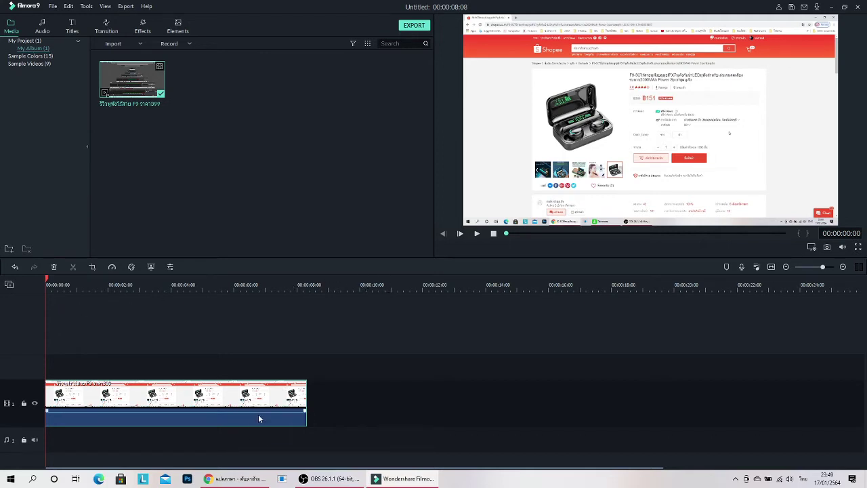
- Move the clip to about 9.5 seconds on the track and bring it back to the timeline's start
left_click_drag(181, 402, 129, 403)
left_click_drag(240, 387, 540, 387)
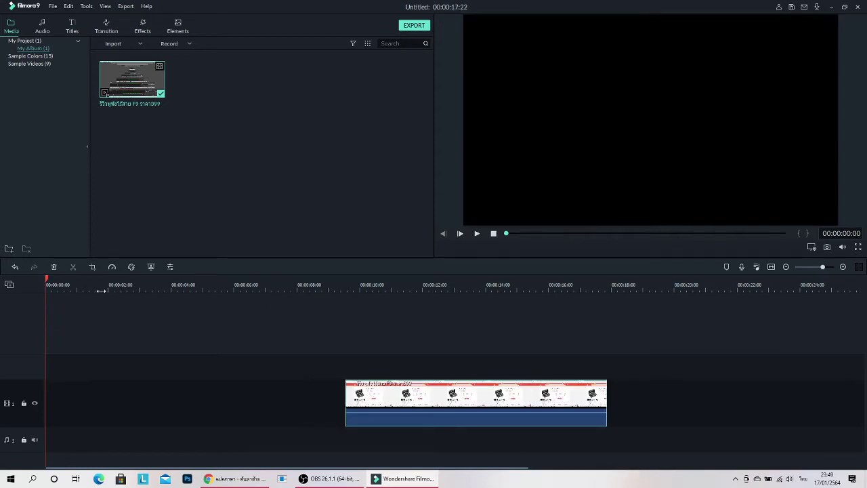
left_click_drag(80, 287, 375, 285)
left_click_drag(440, 397, 102, 411)
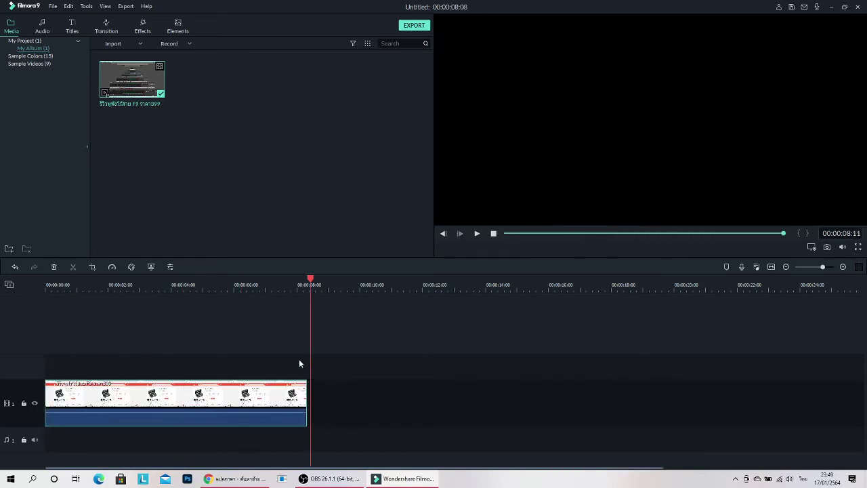
- Compress and expand the timeline's time scale to examine the clip from its start and around 00:00:06:07
left_click(493, 233)
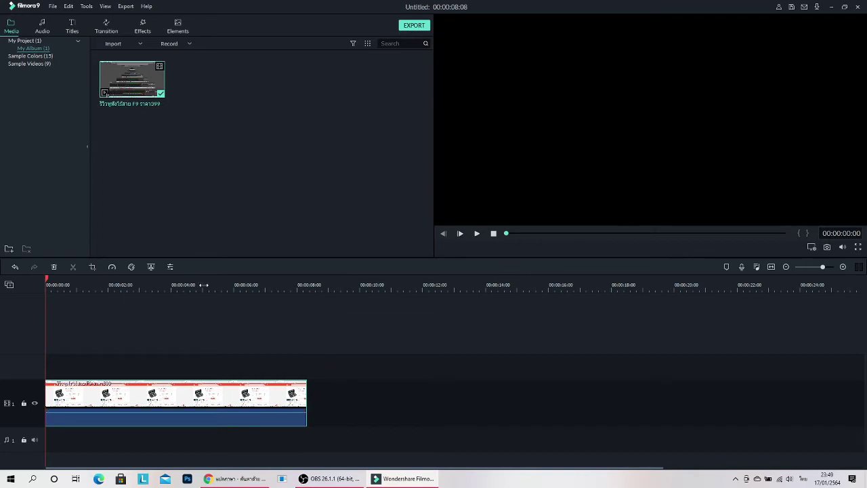
left_click_drag(203, 285, 298, 298)
left_click_drag(410, 286, 302, 317)
left_click_drag(549, 288, 419, 293)
left_click_drag(749, 284, 381, 293)
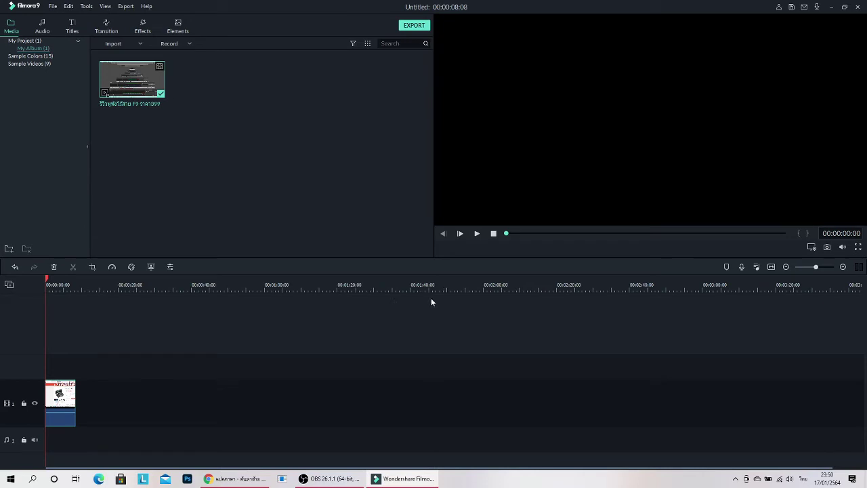
left_click(69, 290)
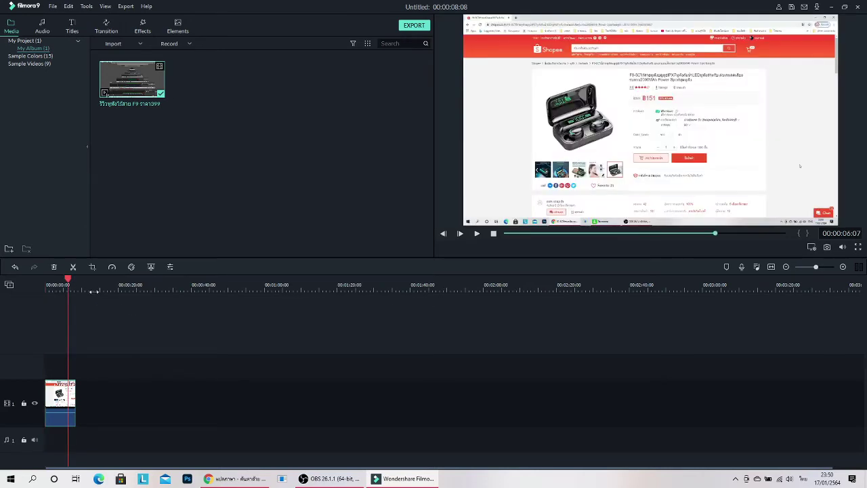
left_click_drag(95, 290, 506, 299)
left_click_drag(225, 285, 529, 292)
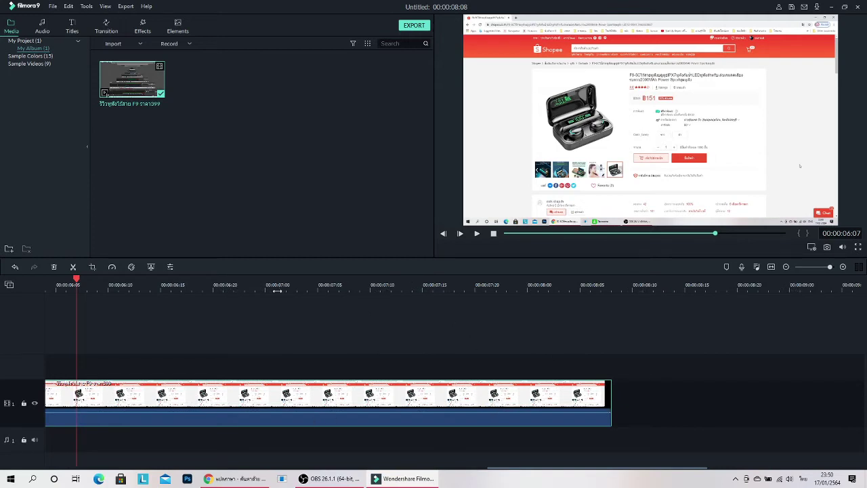
left_click_drag(277, 290, 180, 300)
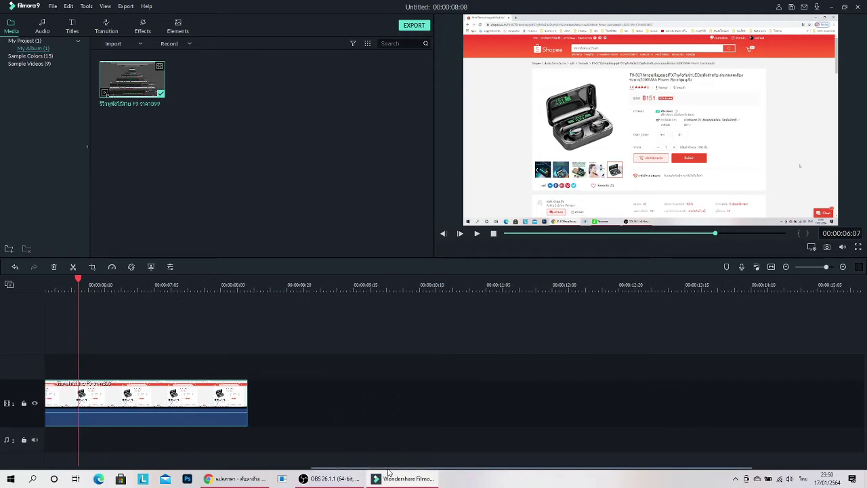
left_click_drag(387, 470, 140, 458)
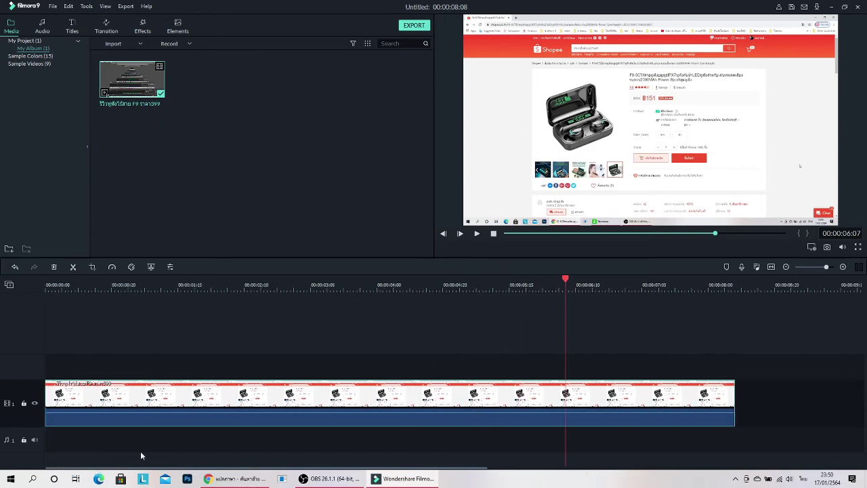
left_click_drag(451, 300, 328, 337)
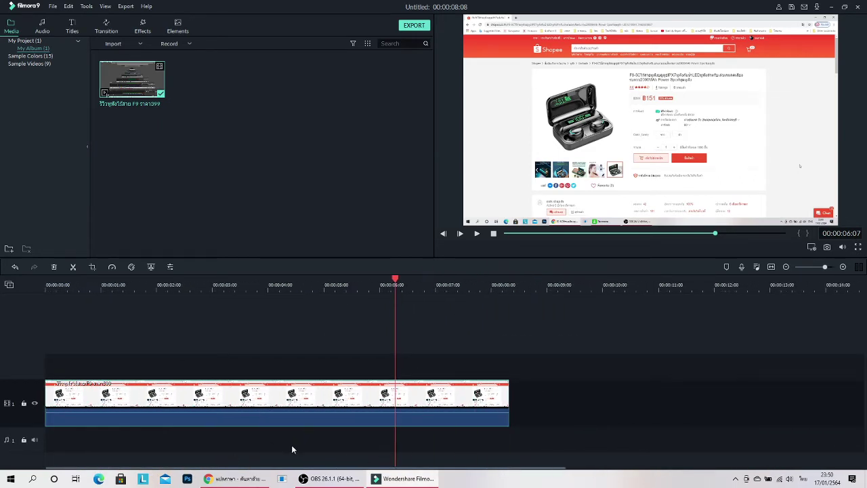
left_click(390, 481)
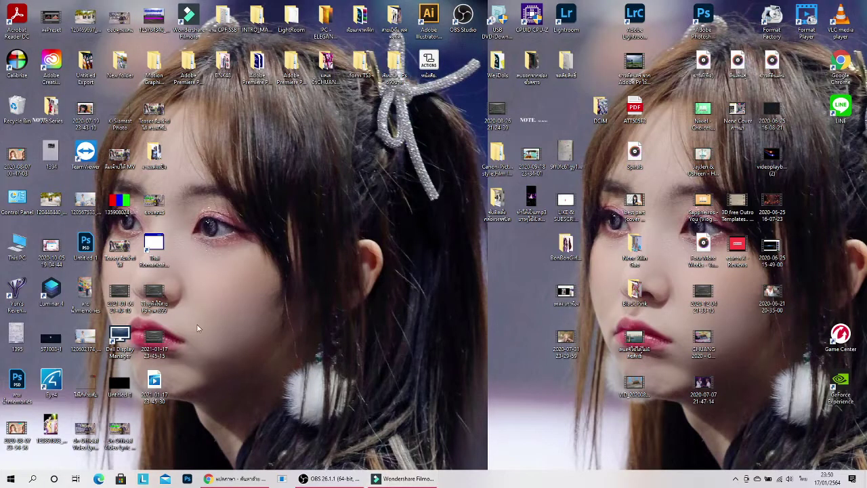
left_click_drag(155, 342, 542, 397)
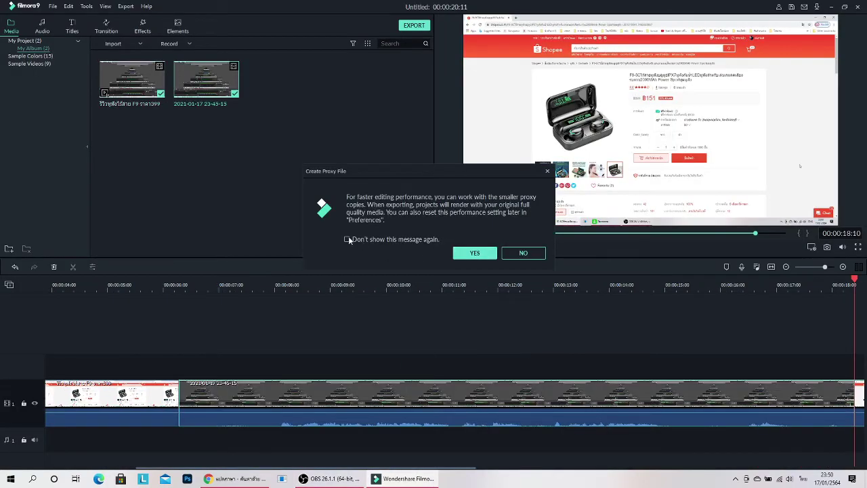
left_click(347, 240)
left_click(483, 255)
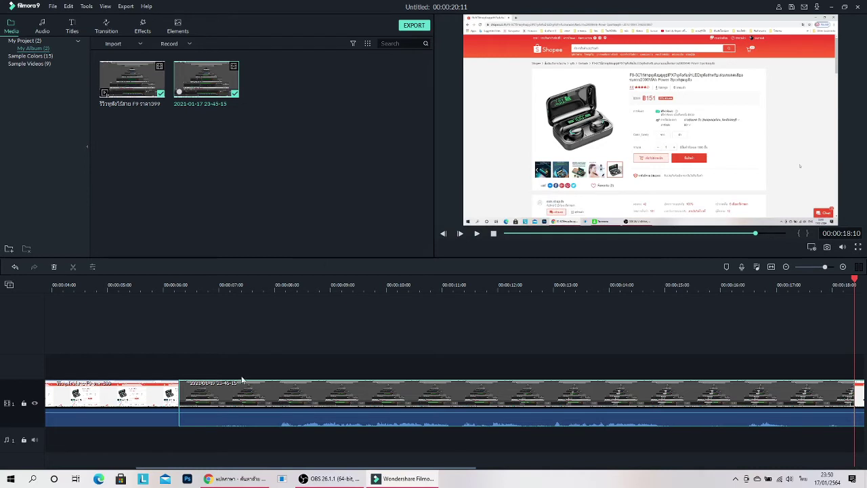
- Split the inserted recording at 00:00:08:06 and delete the part after the cut
left_click(287, 284)
left_click(72, 267)
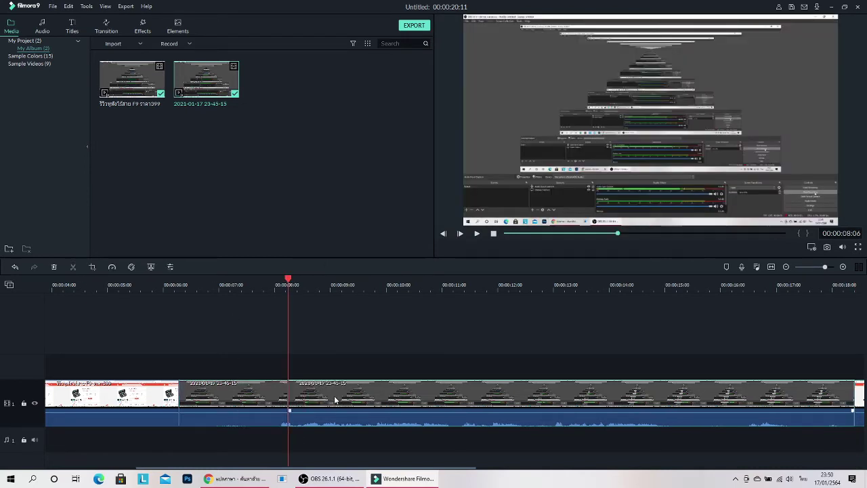
key("Delete")
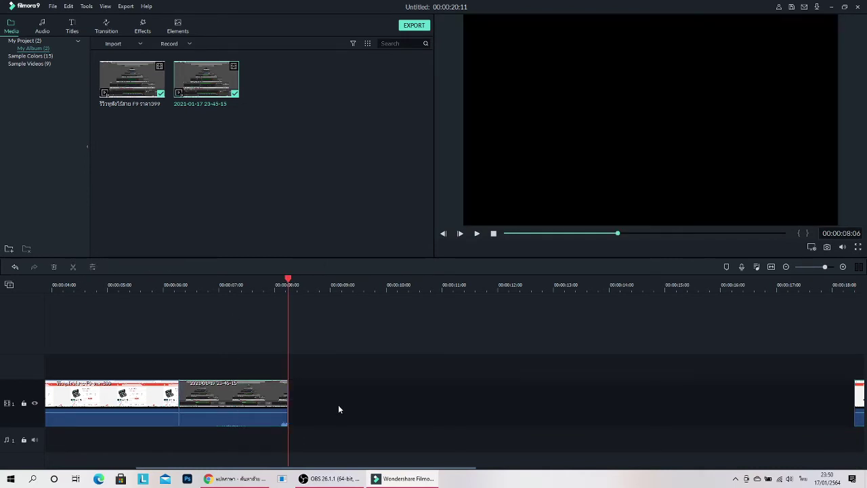
- Delete the leftover piece of the first recording at about 18 seconds on video track 1
scroll(553, 397, "down", 4)
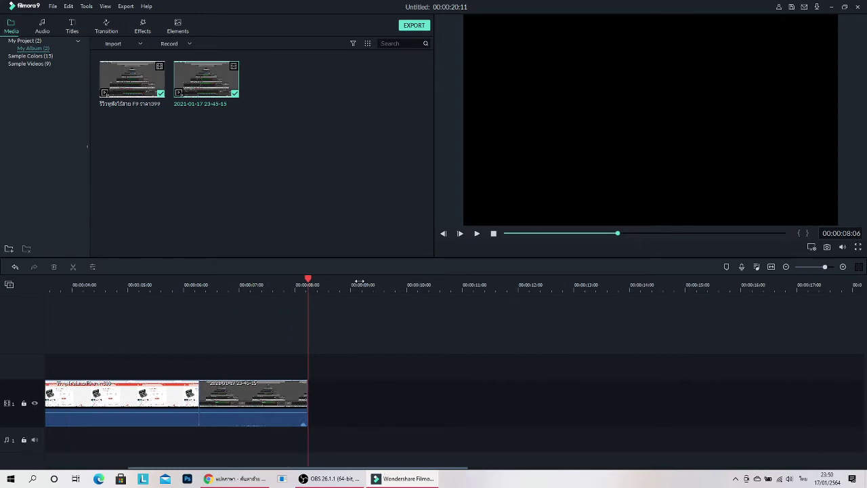
left_click(566, 399)
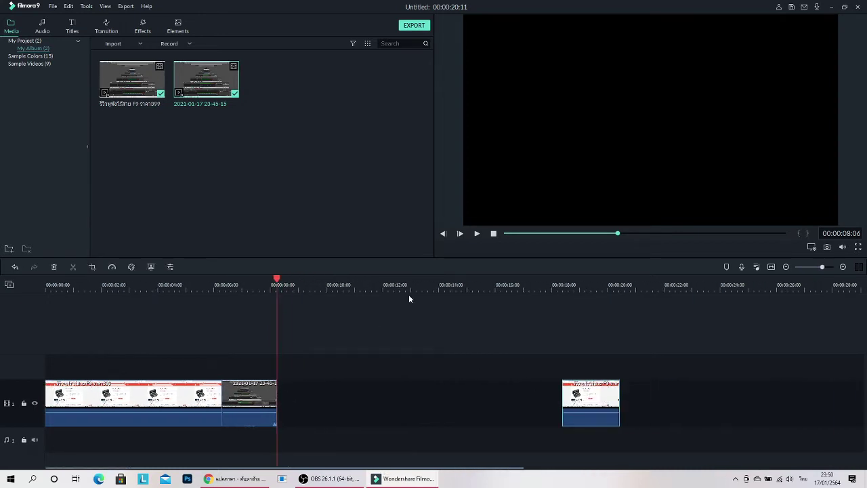
left_click(54, 267)
- Split the first clip at 00:00:03:20 and delete the part before the cut
left_click(151, 284)
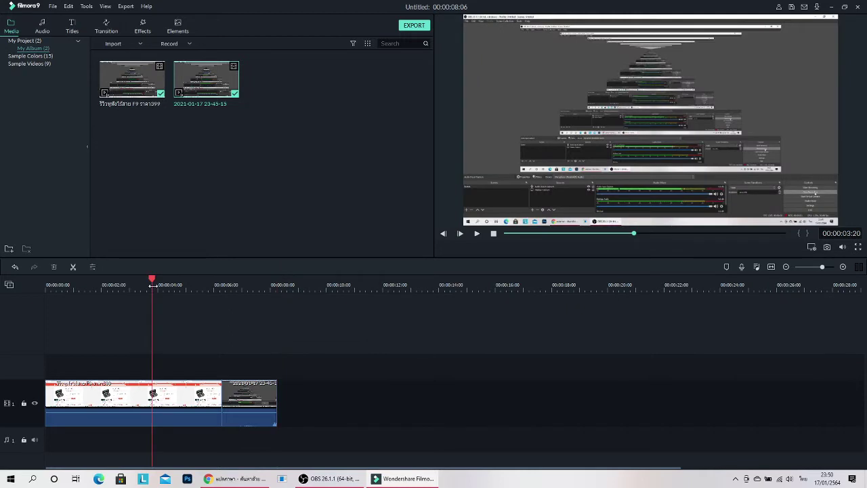
left_click(73, 267)
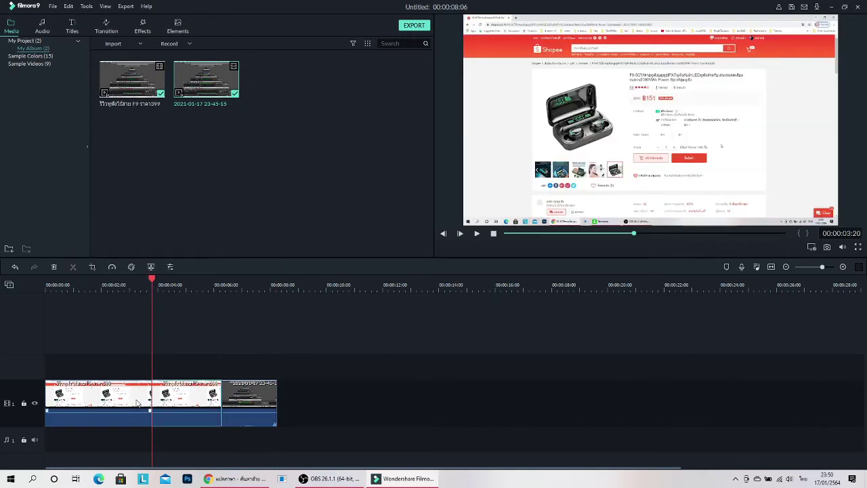
left_click(54, 267)
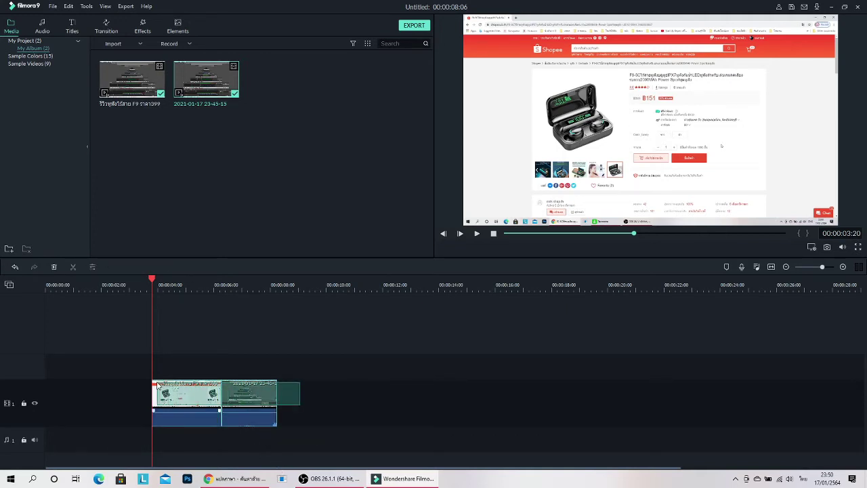
- Move both remaining clips together to the timeline's start and return the playhead to 00:00:00:00
left_click_drag(191, 404, 52, 405)
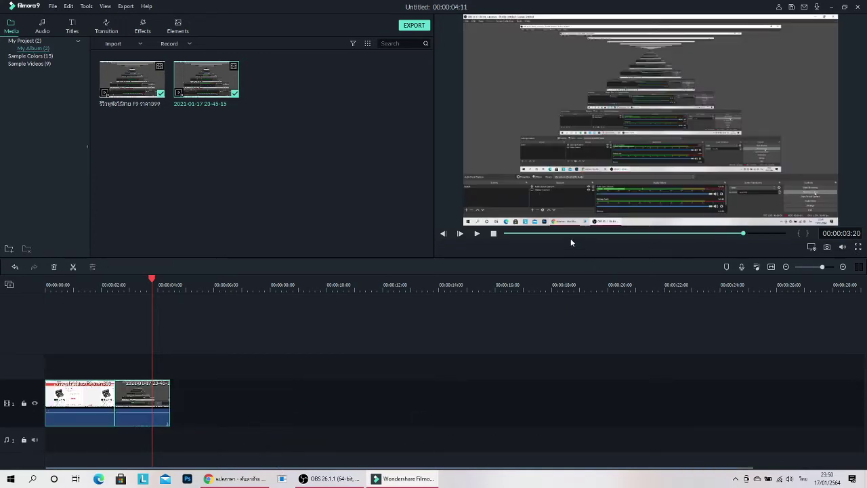
left_click(493, 234)
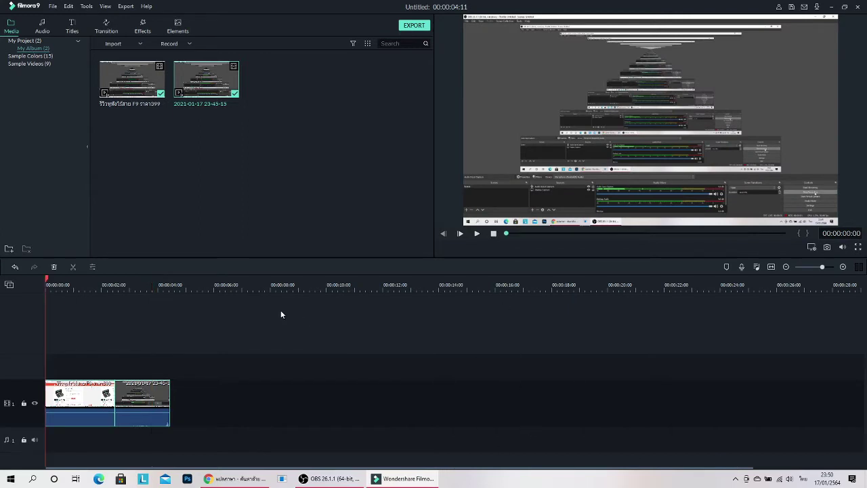
scroll(232, 285, "up", 4)
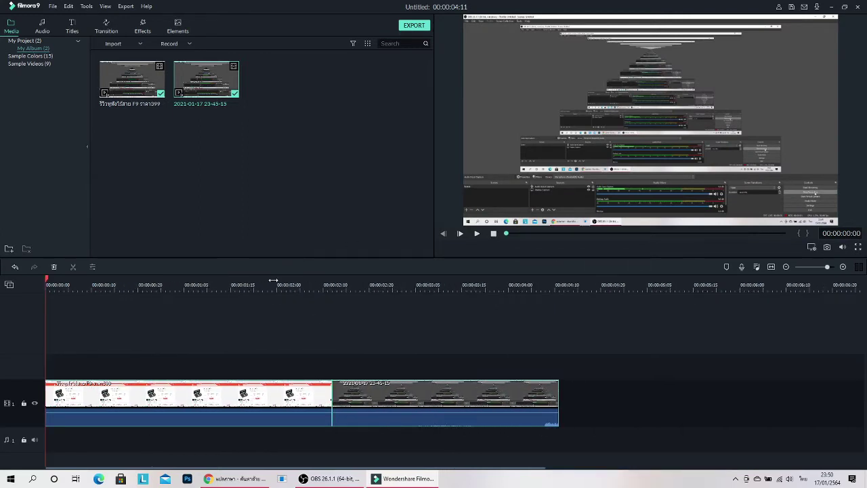
scroll(269, 291, "up", 1)
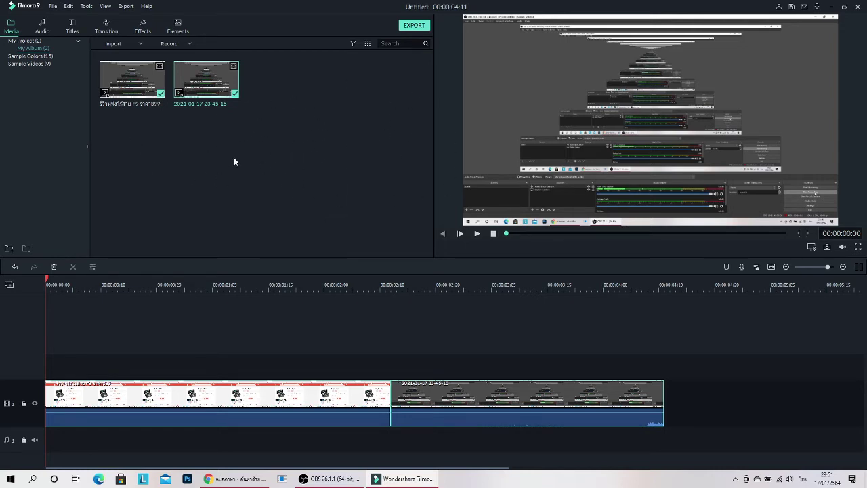
- Browse the built-in music library and add Ryan Jones - Japanika to audio track 1 at the timeline's start
left_click(164, 133)
left_click(43, 30)
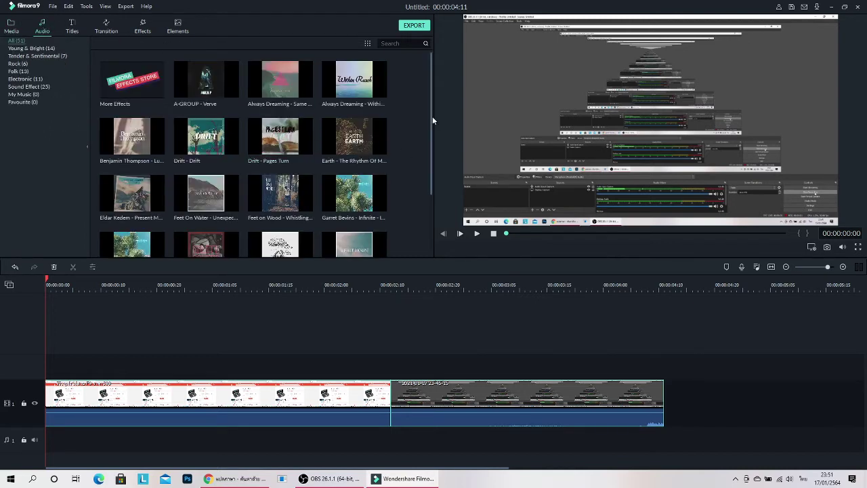
left_click_drag(432, 121, 434, 90)
left_click_drag(431, 112, 439, 245)
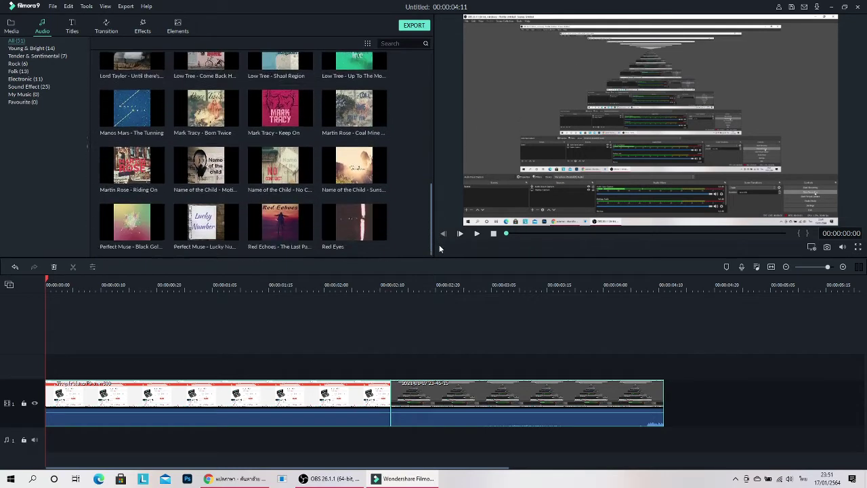
scroll(354, 165, "down", 3)
left_click(353, 109)
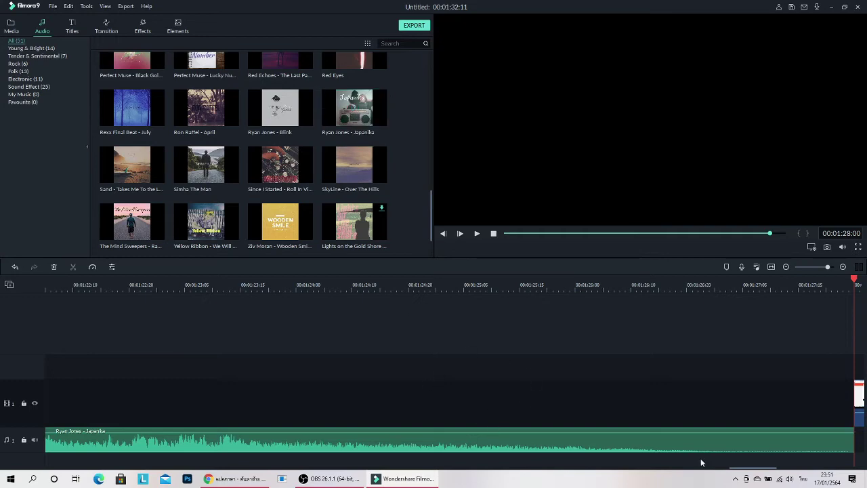
- Move both video clips from the end of the music back to the start of video track 1
scroll(399, 285, "down", 3)
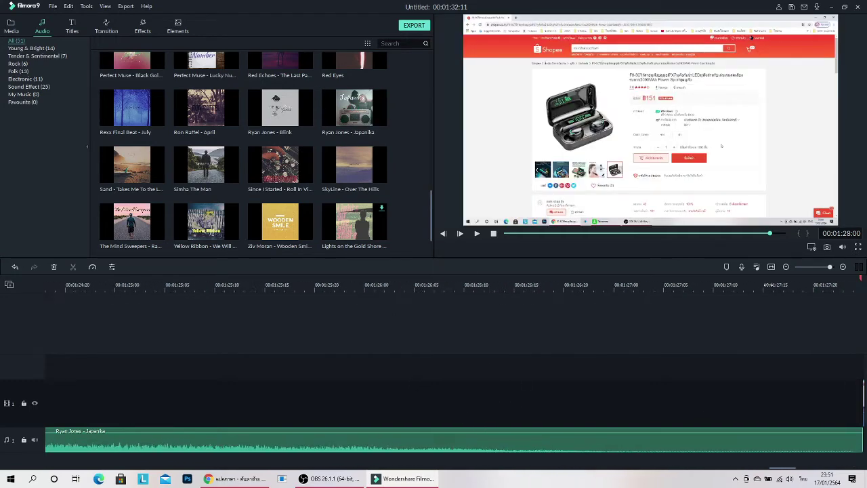
scroll(371, 285, "down", 3)
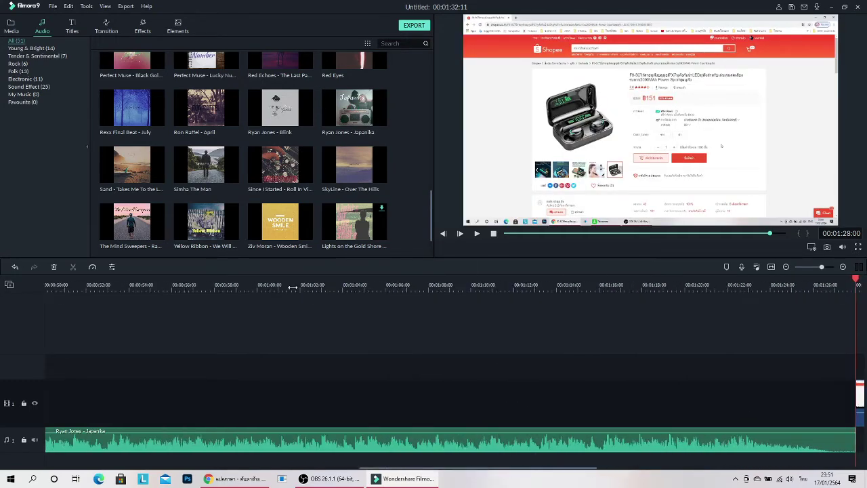
scroll(582, 278, "down", 3)
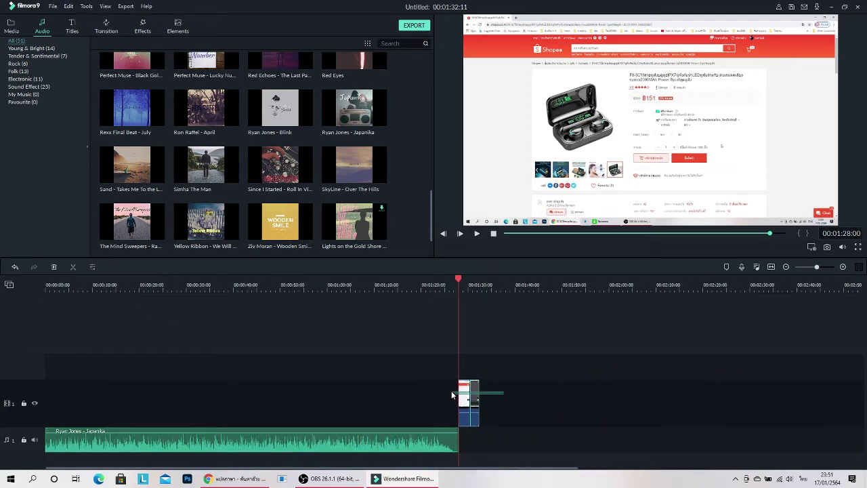
left_click_drag(463, 398, 46, 404)
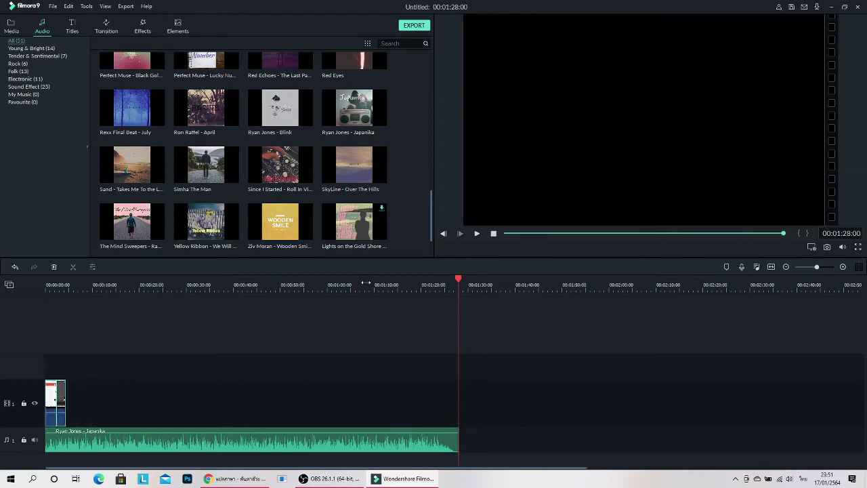
- Play the video with its music from the timeline's start and pause just past the last video clip
scroll(366, 282, "up", 3)
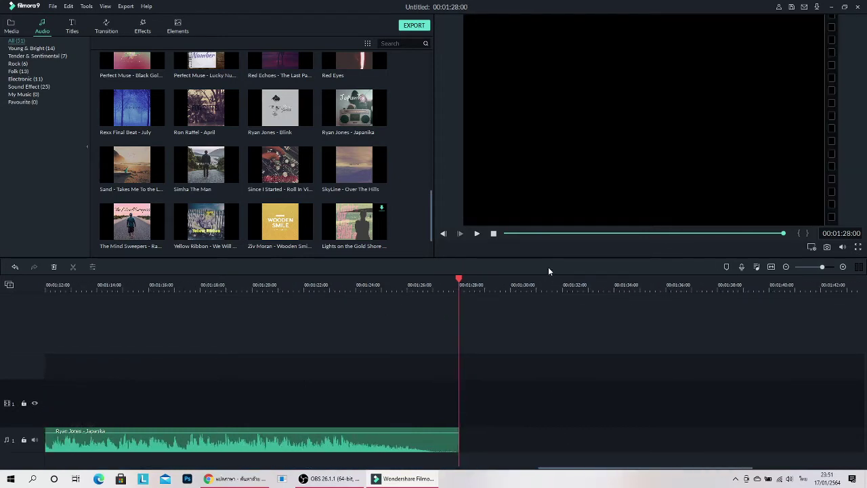
left_click(494, 234)
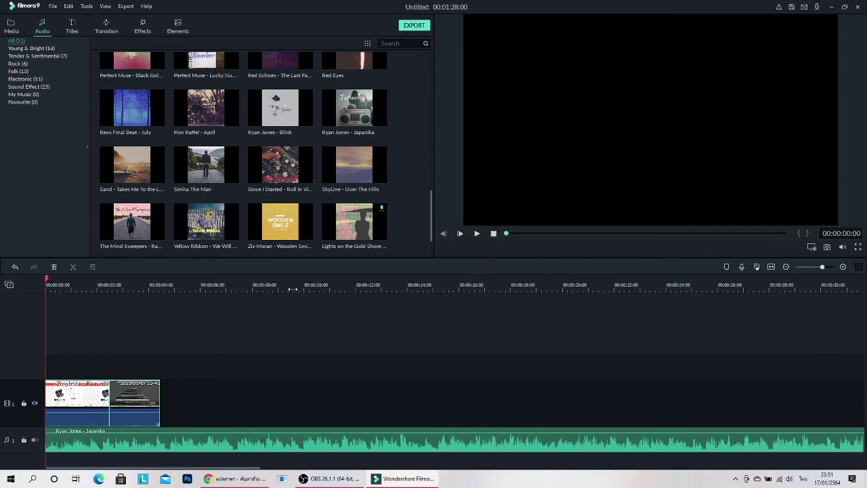
left_click(478, 234)
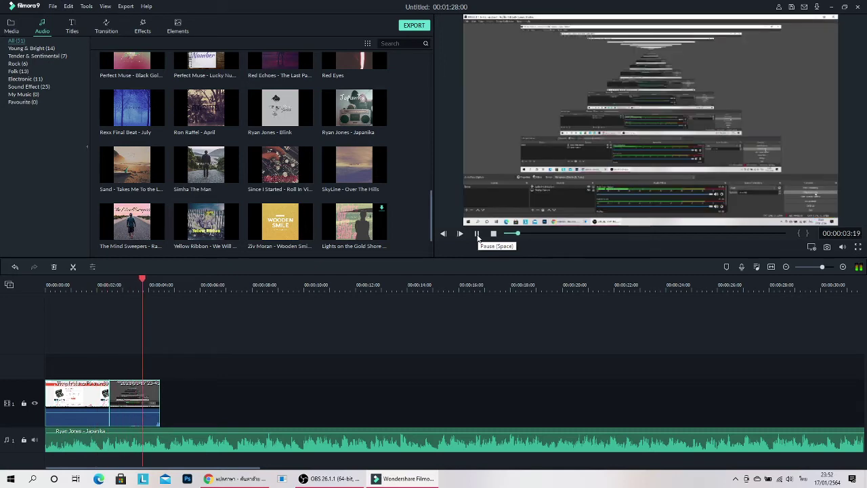
left_click(477, 233)
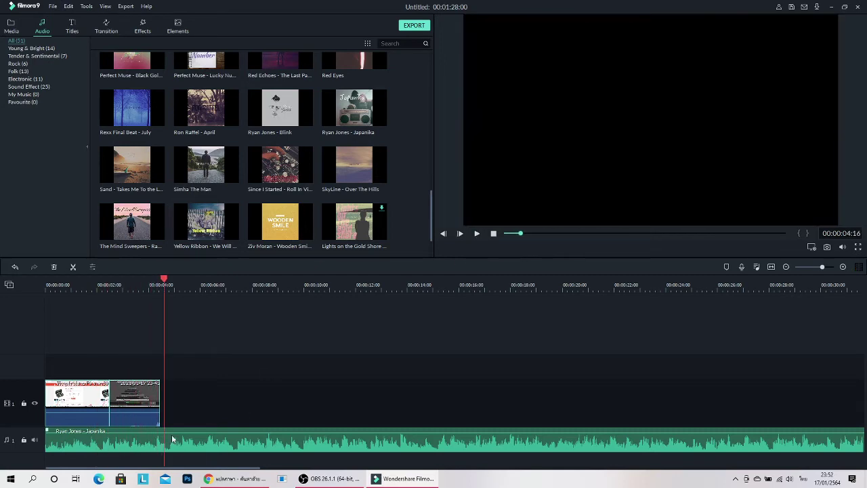
- Split the music clip at 00:00:05:01 and delete everything after the cut
left_click(183, 283)
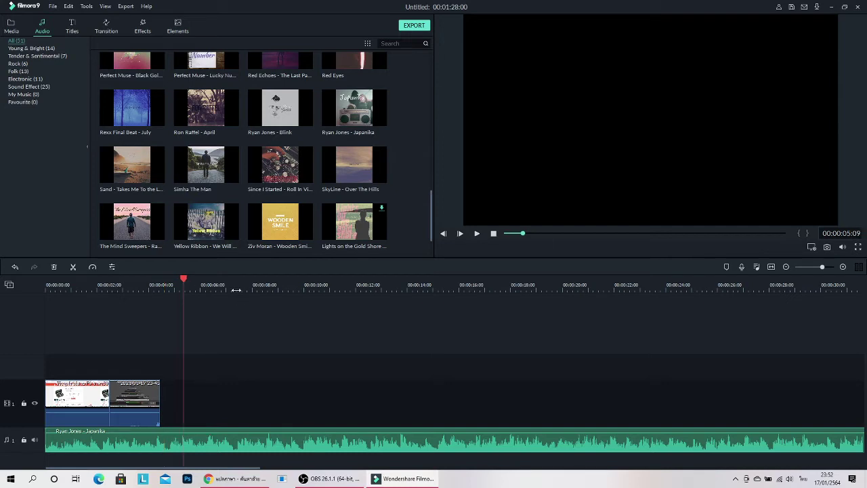
left_click(176, 285)
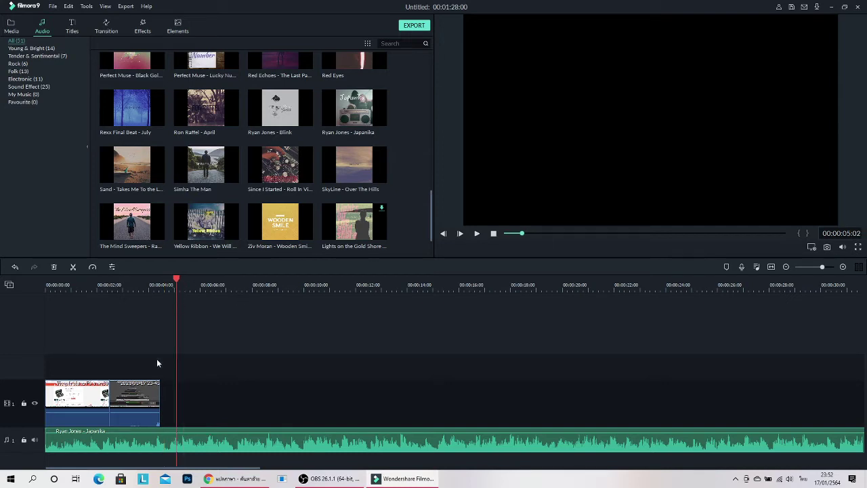
left_click(215, 444)
left_click(204, 286)
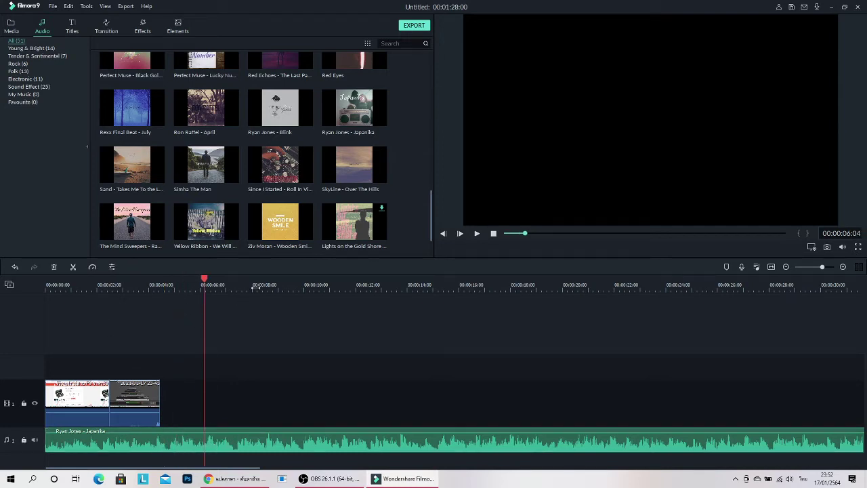
left_click(254, 287)
left_click(175, 285)
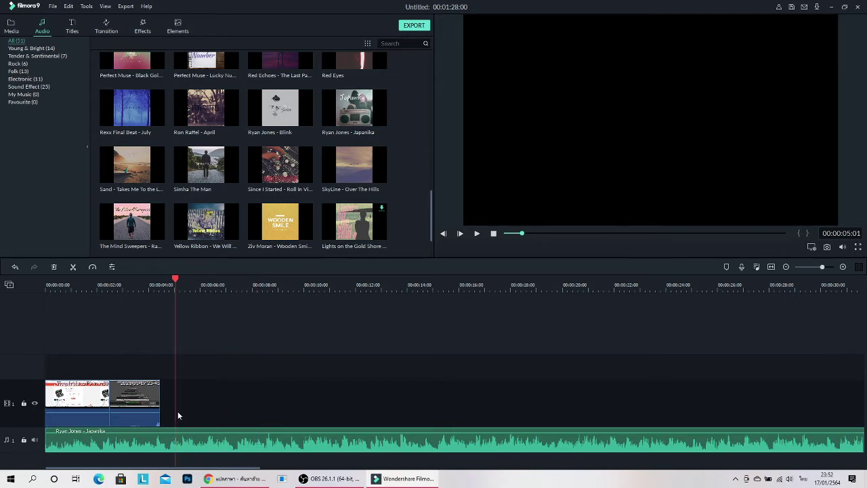
left_click(74, 267)
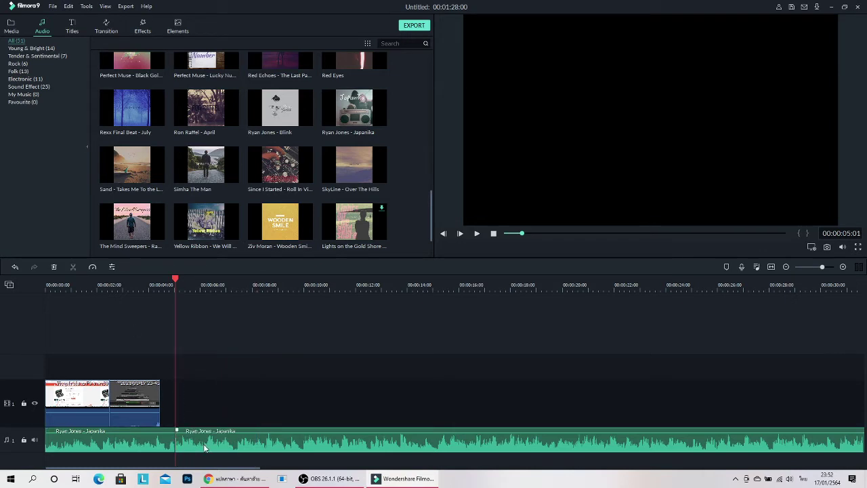
key("Delete")
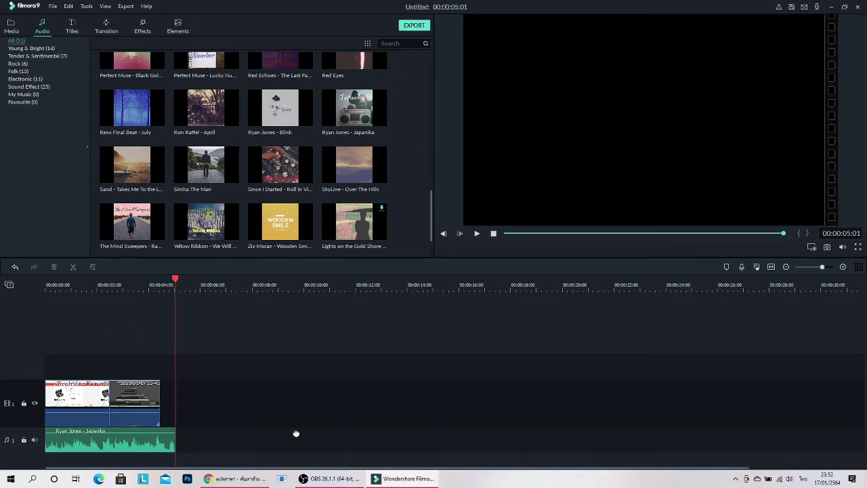
- Raise the volume of the Ryan Jones - Japanika music clip on audio track 1 slightly
left_click(152, 288)
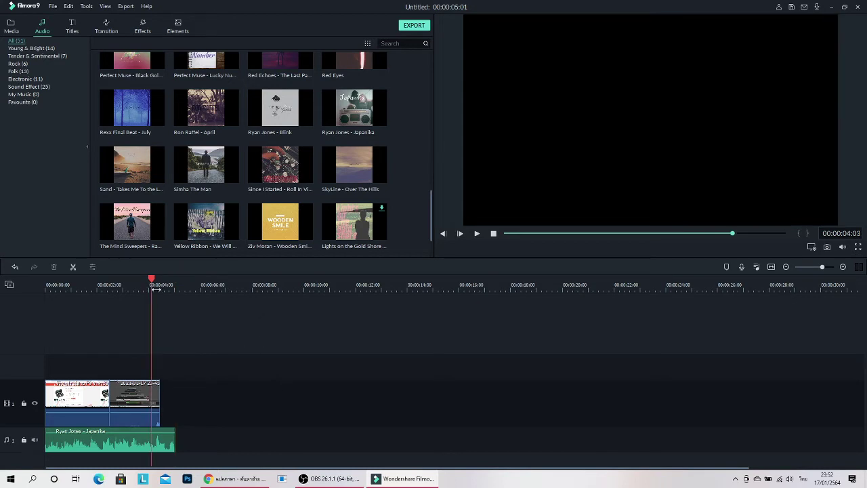
left_click(163, 435)
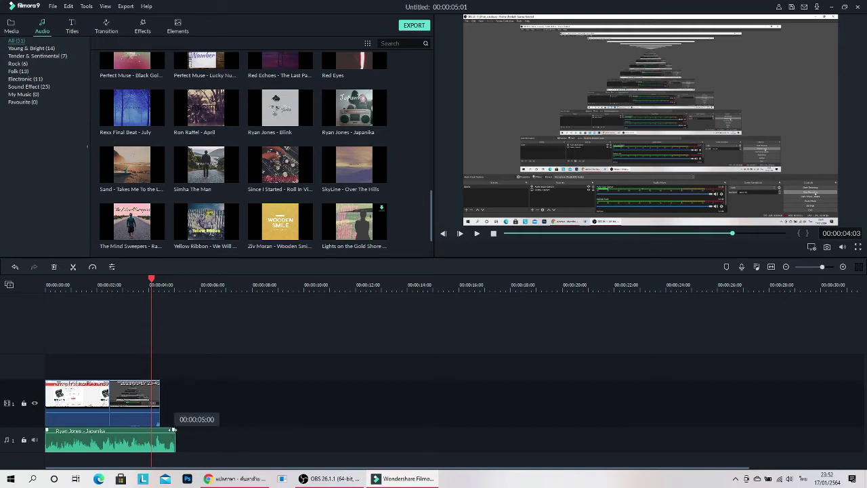
left_click(188, 407)
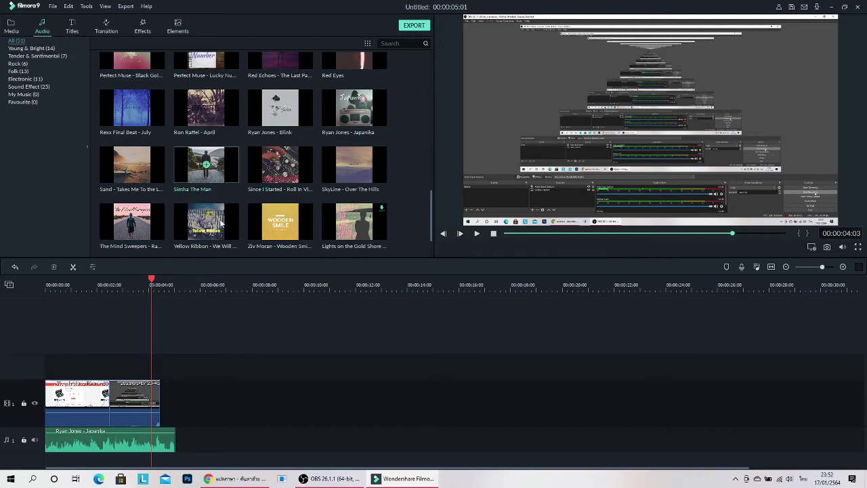
left_click(113, 437)
mouse_move(113, 435)
left_mouse_down()
mouse_move(113, 447)
mouse_move(119, 434)
mouse_move(128, 448)
mouse_move(129, 433)
left_mouse_up()
- Add an audio fade-out to the end of the second video clip on video track 1
left_click(144, 412)
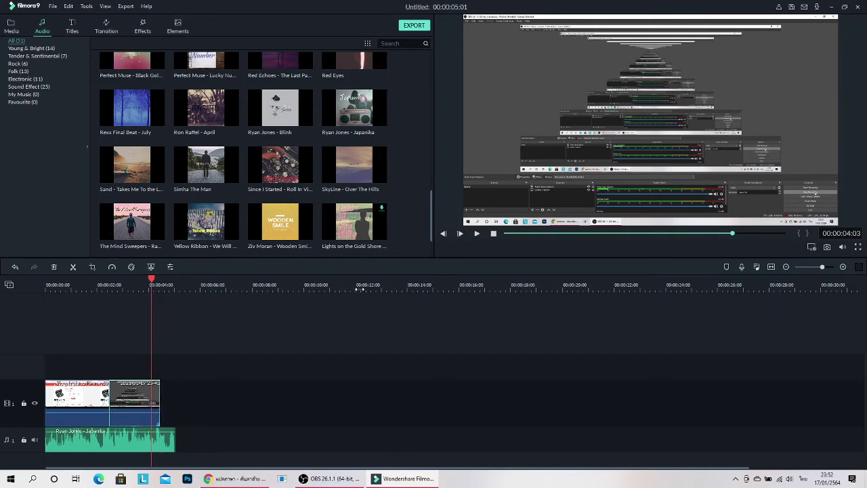
left_click_drag(359, 289, 557, 277)
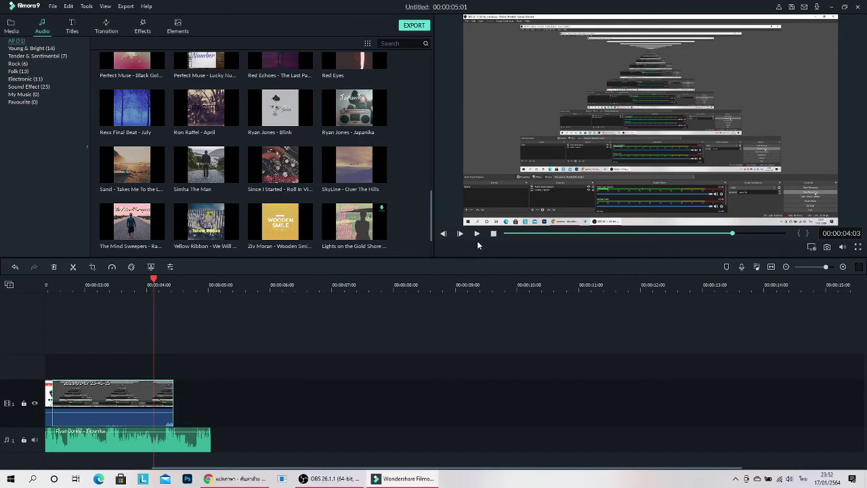
left_click(493, 233)
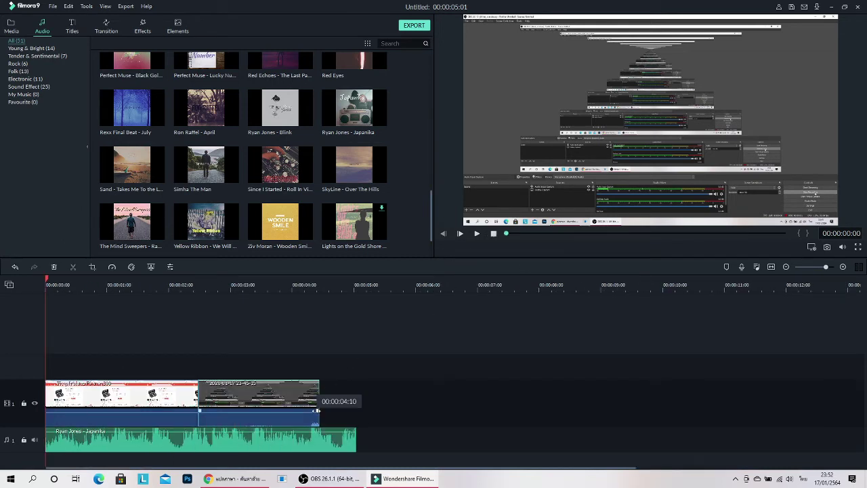
mouse_move(317, 410)
left_mouse_down()
mouse_move(278, 424)
mouse_move(275, 300)
left_mouse_up()
left_click(275, 299)
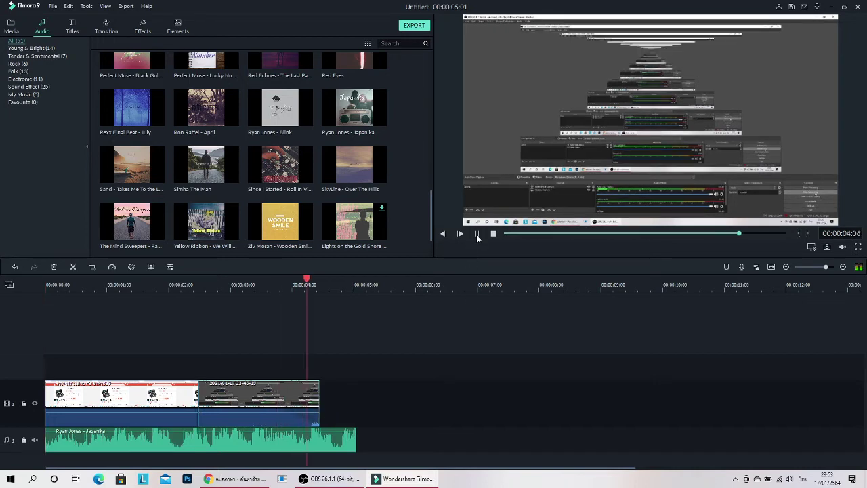
- Play the timeline from 00:00:03:22 past the end of the second video clip to check its audio fade-out
left_click(285, 278)
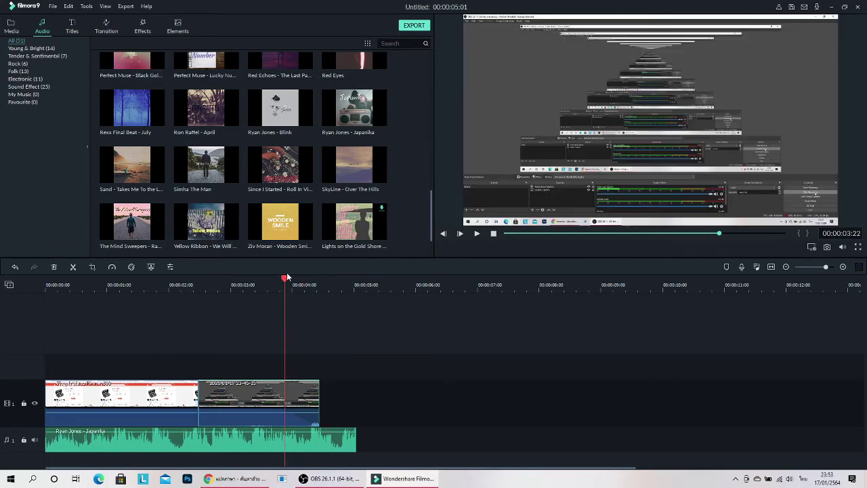
left_click(476, 235)
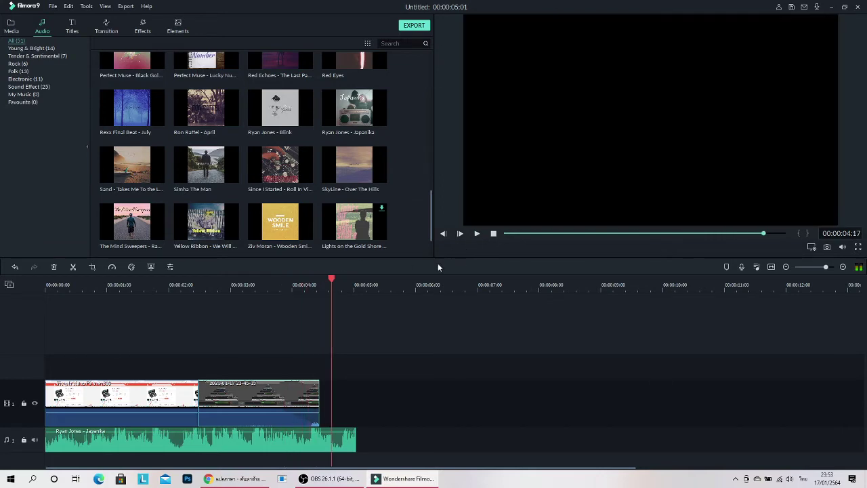
left_click(265, 285)
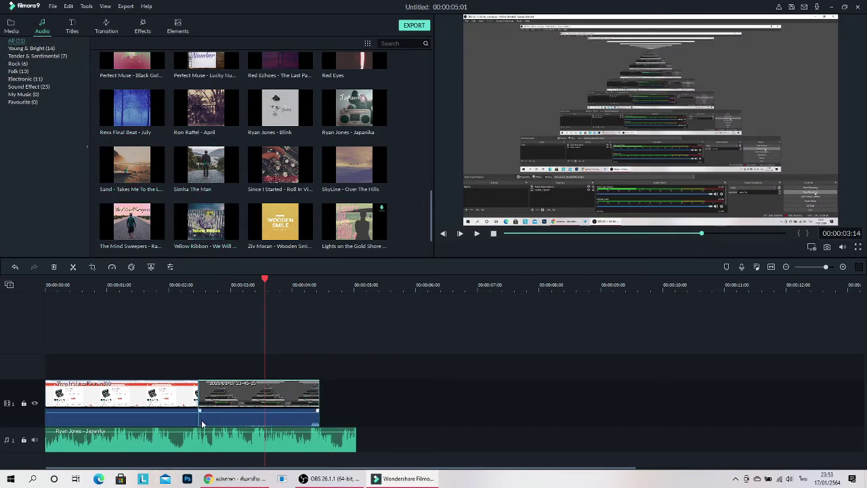
- Browse the title templates, preview Lower Third 17, and look into the Filmora Effects Store before returning to the credits templates
left_click(72, 29)
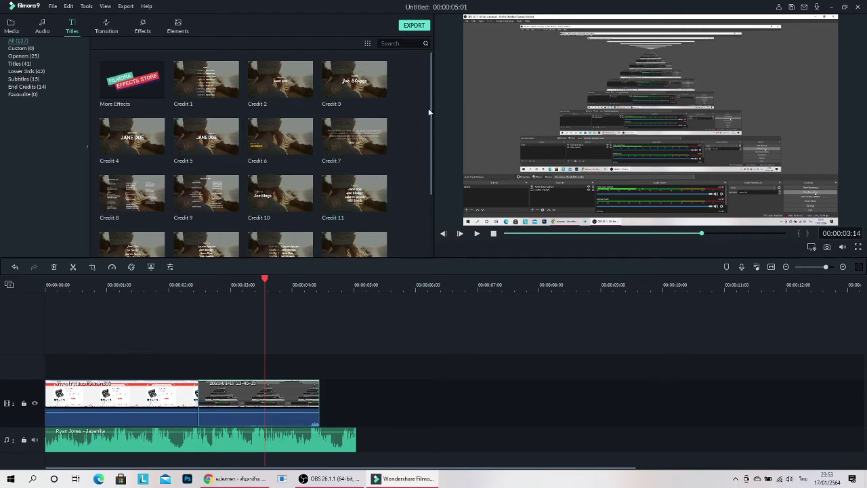
left_click_drag(430, 113, 423, 197)
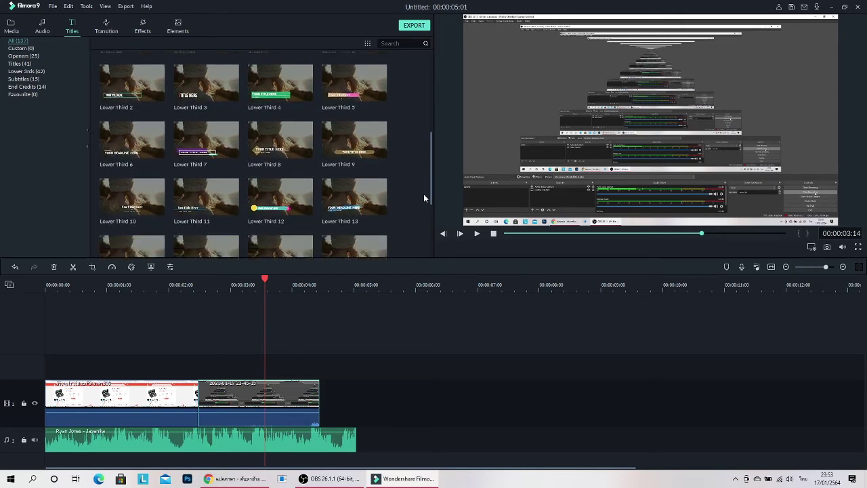
scroll(424, 197, "down", 3)
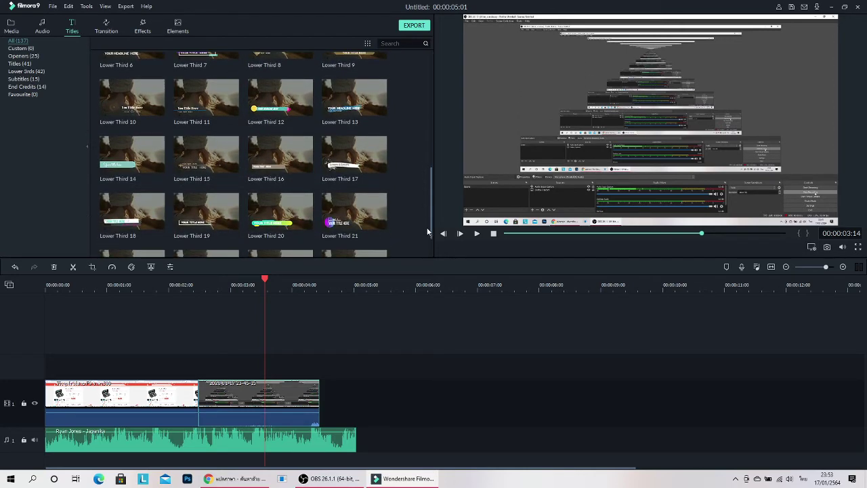
left_click(331, 165)
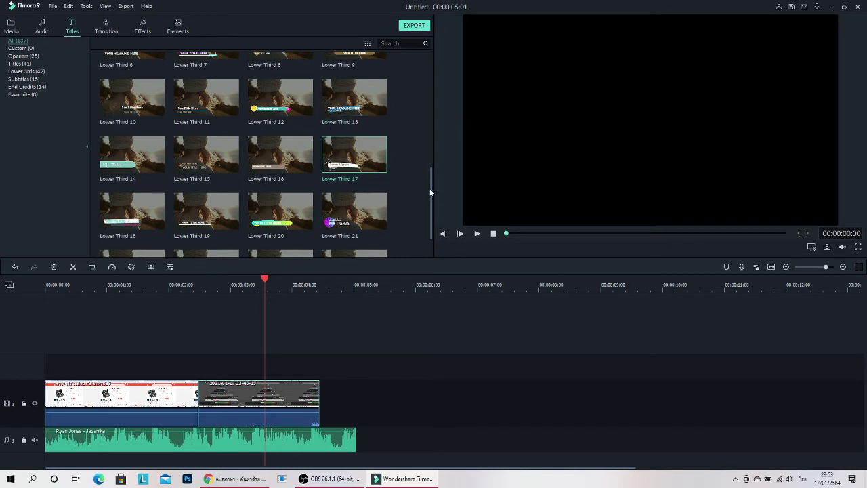
left_click_drag(431, 190, 427, 61)
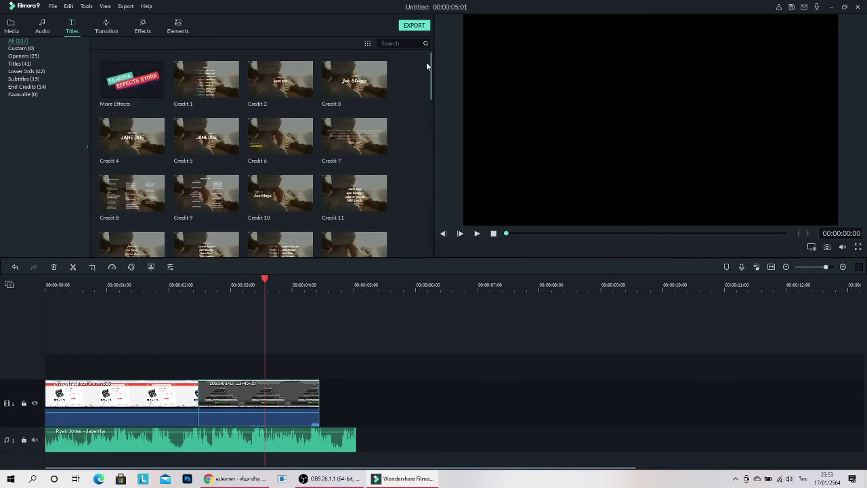
mouse_move(351, 83)
left_click(144, 85)
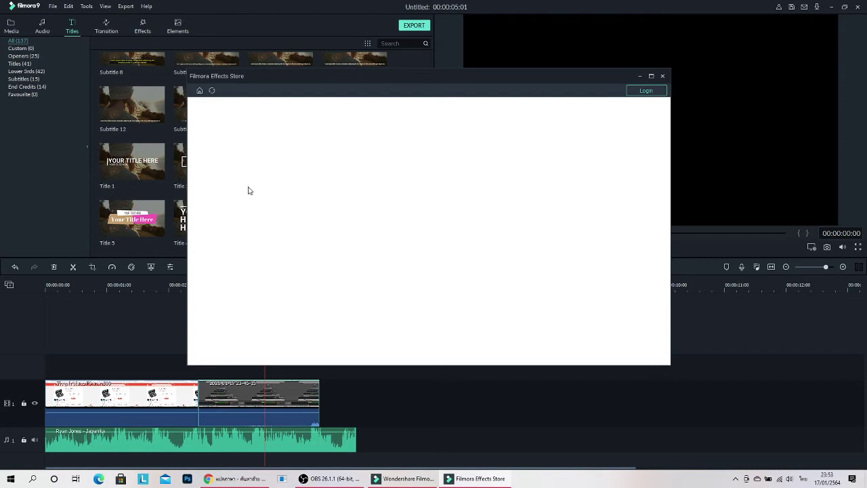
left_click(662, 76)
scroll(430, 130, "up", 10)
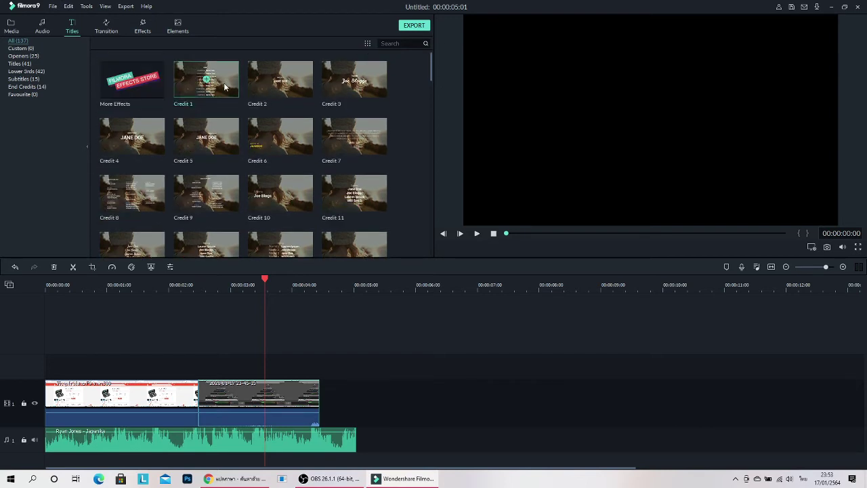
- Add the Credit 3 title to video track 2 above the clips, shortly after the timeline's start, and play it back from 00:00:00:14
mouse_move(355, 89)
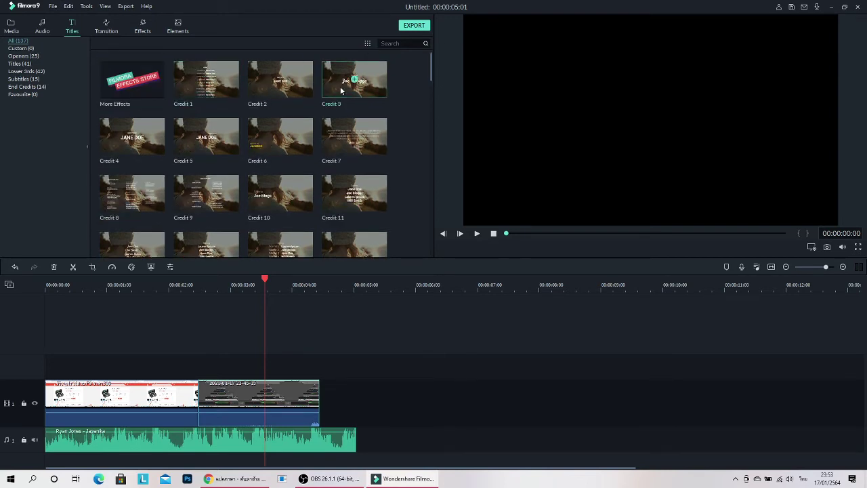
left_click_drag(342, 90, 105, 375)
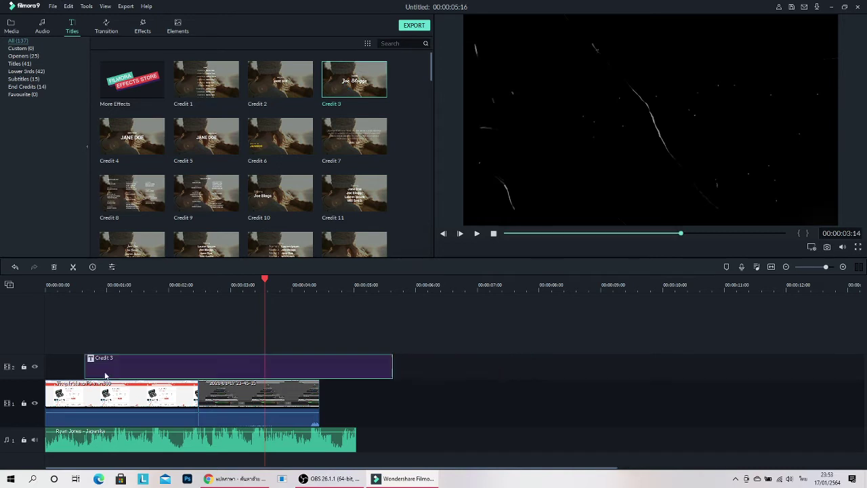
left_click(79, 286)
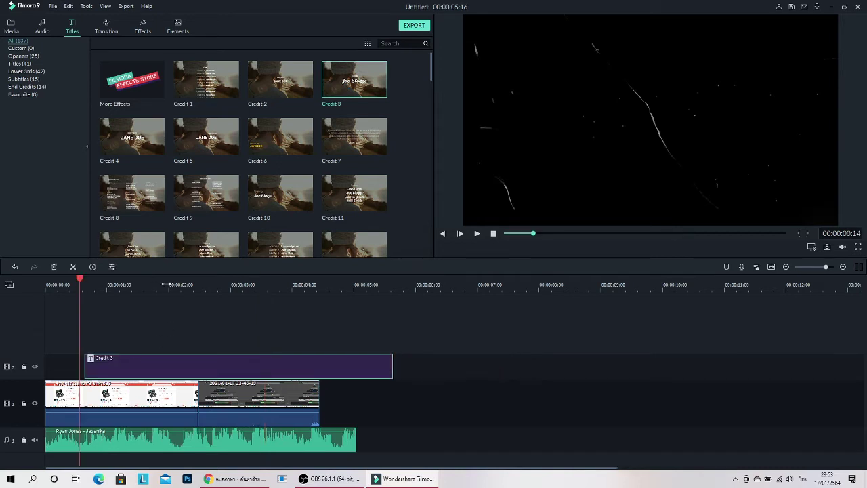
left_click(476, 233)
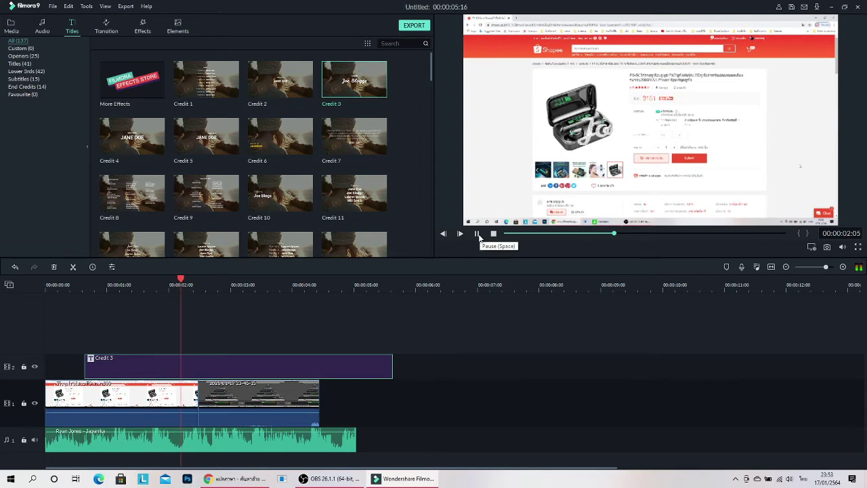
left_click(478, 235)
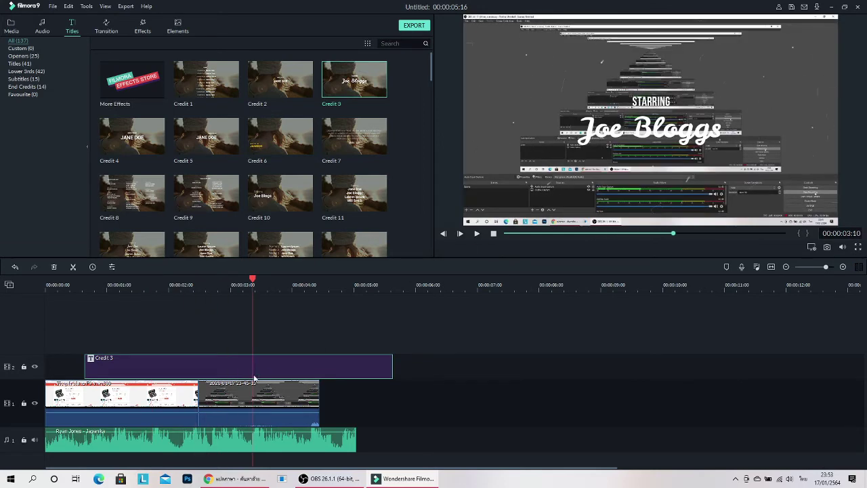
- Move the Credit 3 title past the last video clip and play the timeline from 00:00:04:13
left_click_drag(229, 372, 476, 366)
left_click(324, 288)
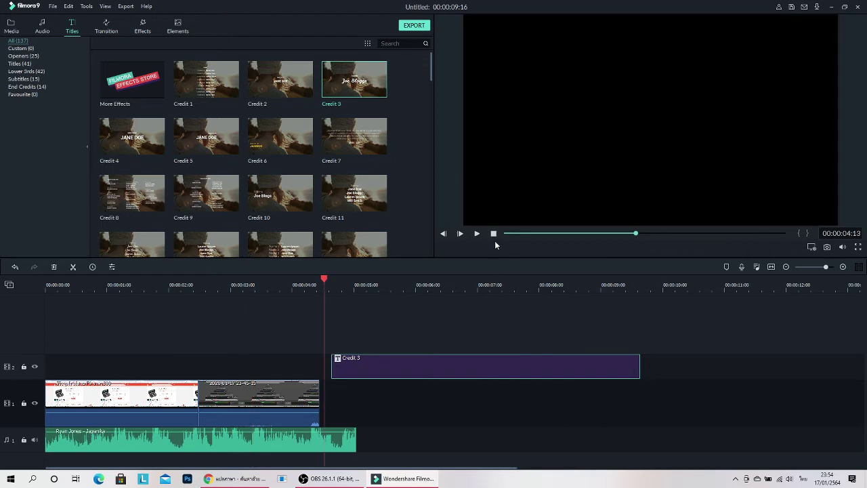
left_click(477, 234)
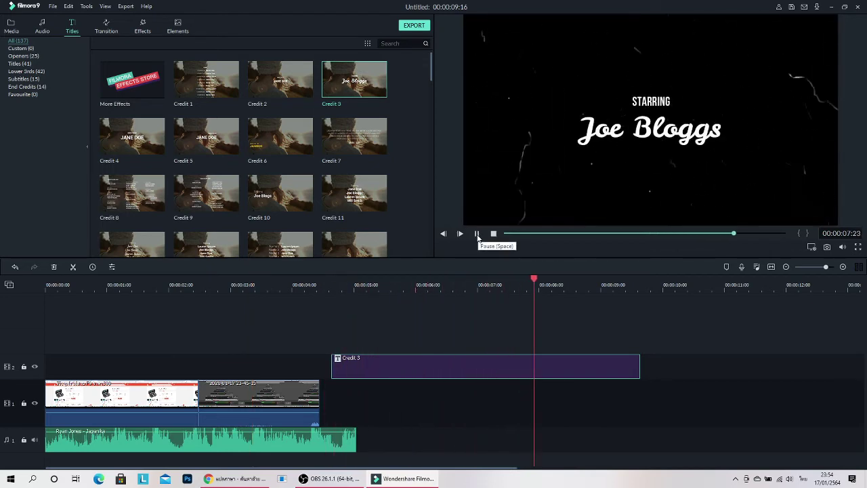
left_click(477, 234)
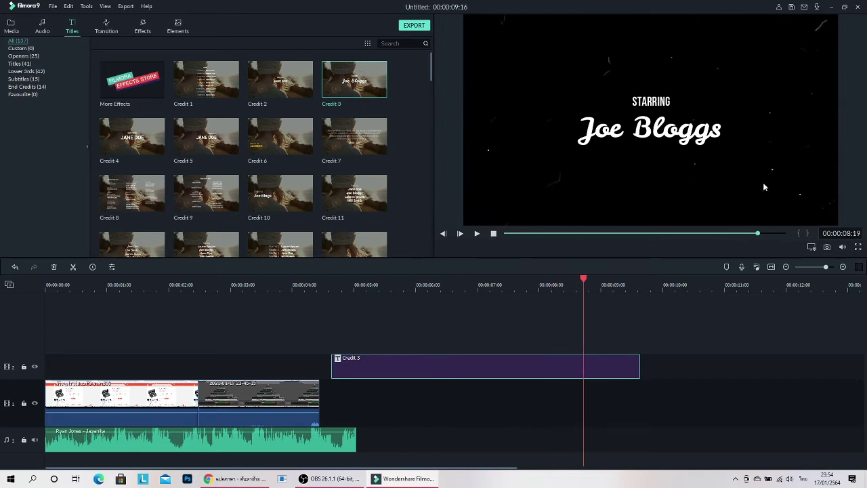
- Move the Credit 3 title to the timeline's start on video track 2 and play the video from the beginning
left_click_drag(416, 372, 114, 374)
left_click(493, 234)
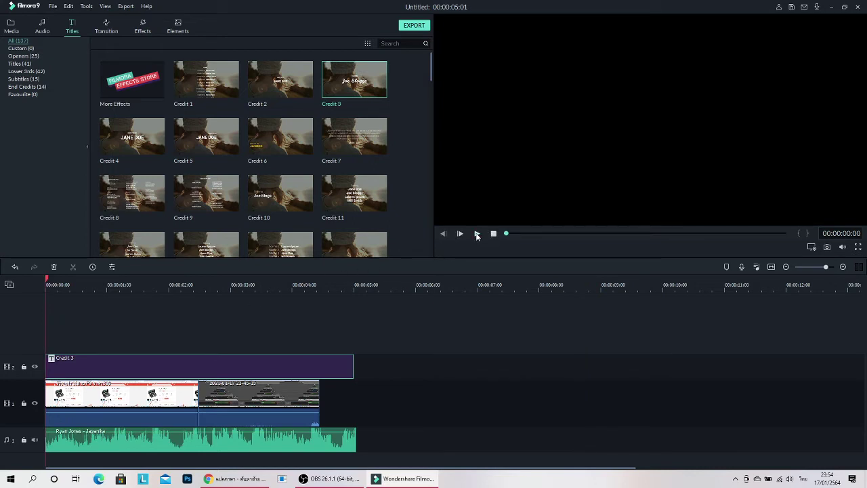
left_click(477, 234)
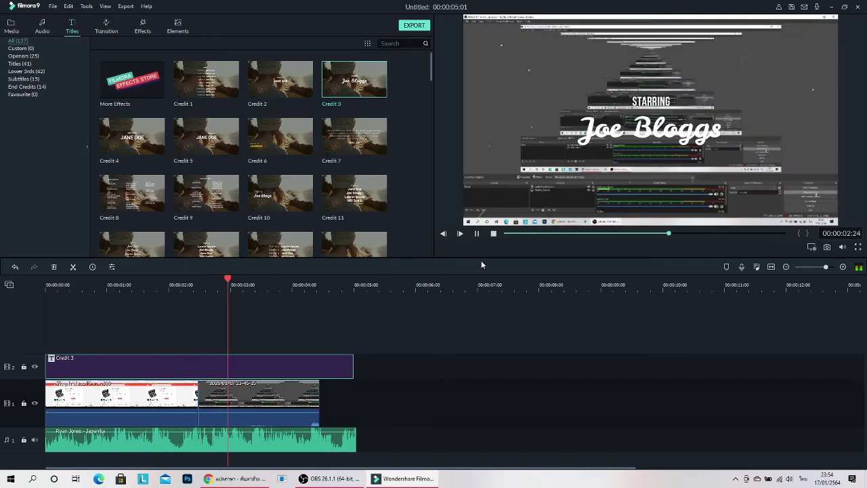
left_click(477, 235)
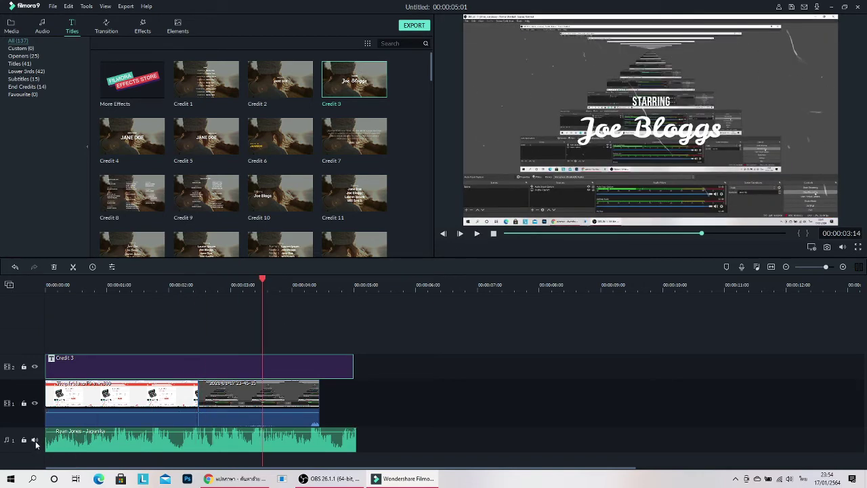
- Play the timeline from 00:00:01:11 with audio track 1 temporarily muted
left_click(34, 441)
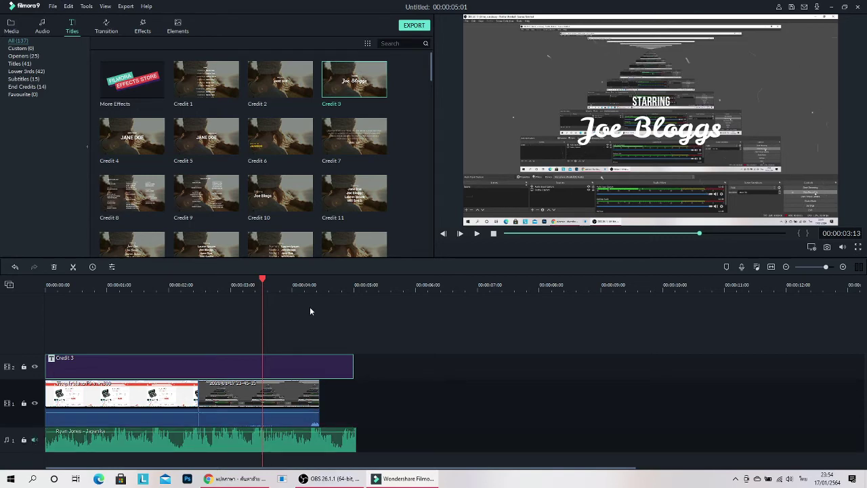
left_click(134, 284)
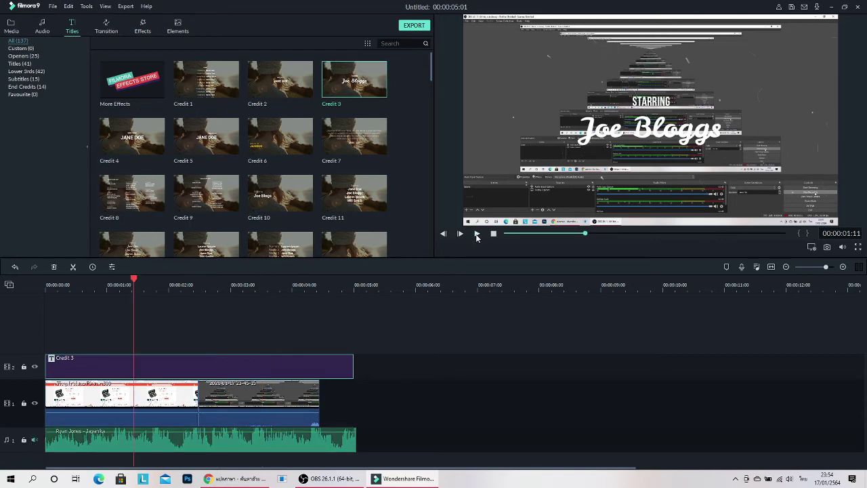
left_click(478, 234)
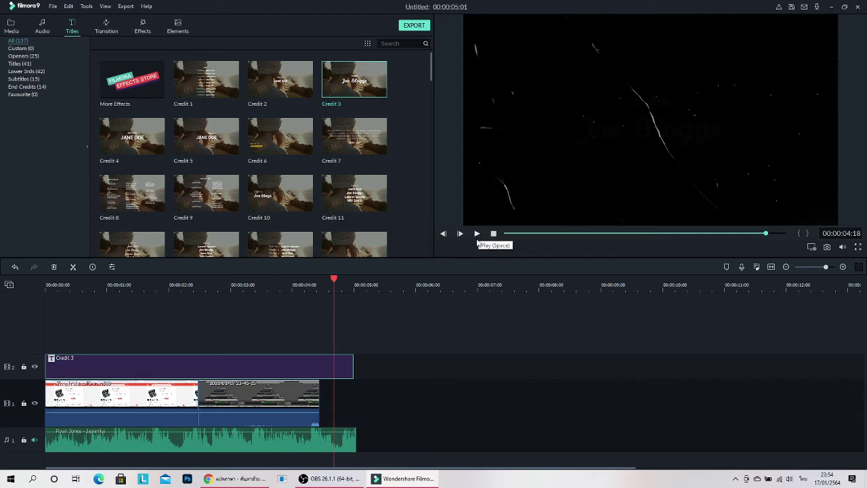
left_click(36, 441)
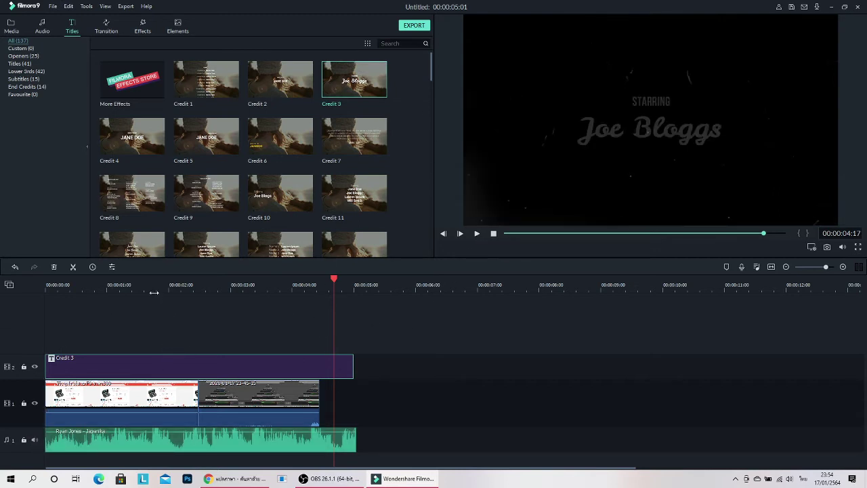
- Open the Credit 3 title for editing at 00:00:01:19 and replace its text with "ภาษาไทย"
left_click(154, 292)
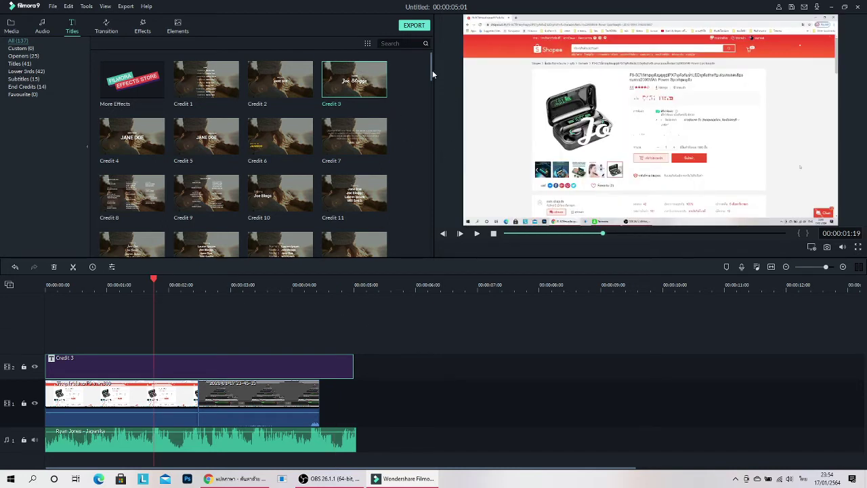
left_click(17, 65)
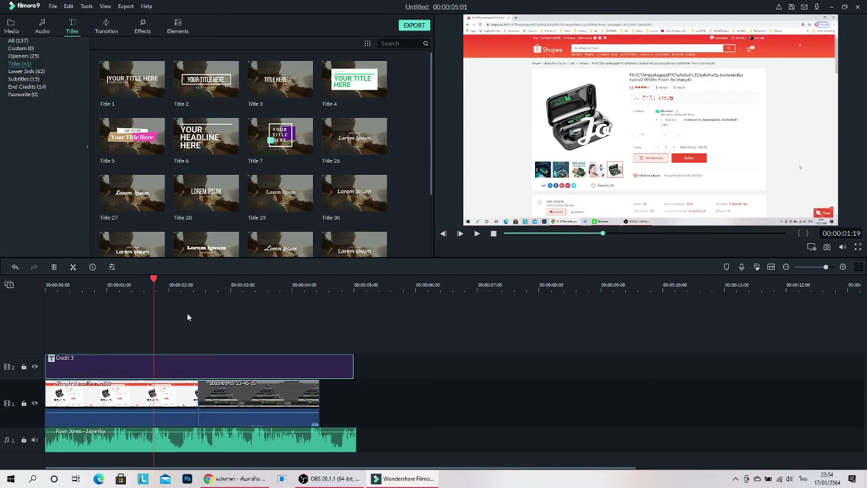
double_click(208, 365)
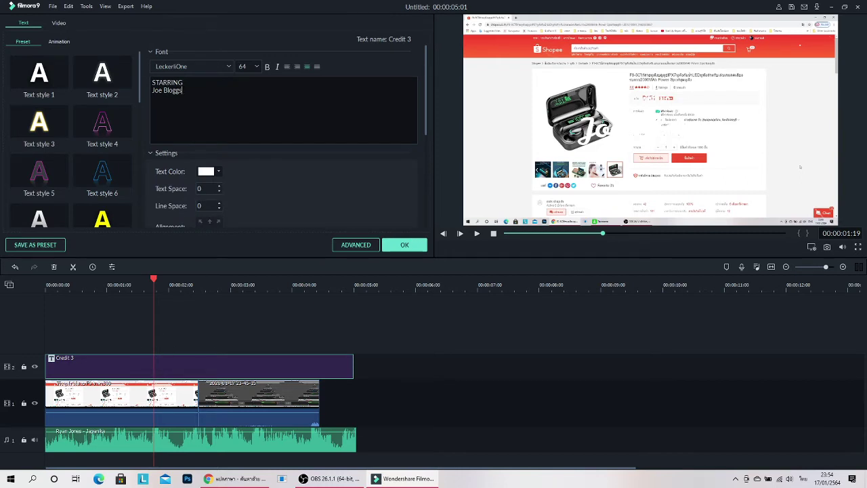
key("ctrl+a")
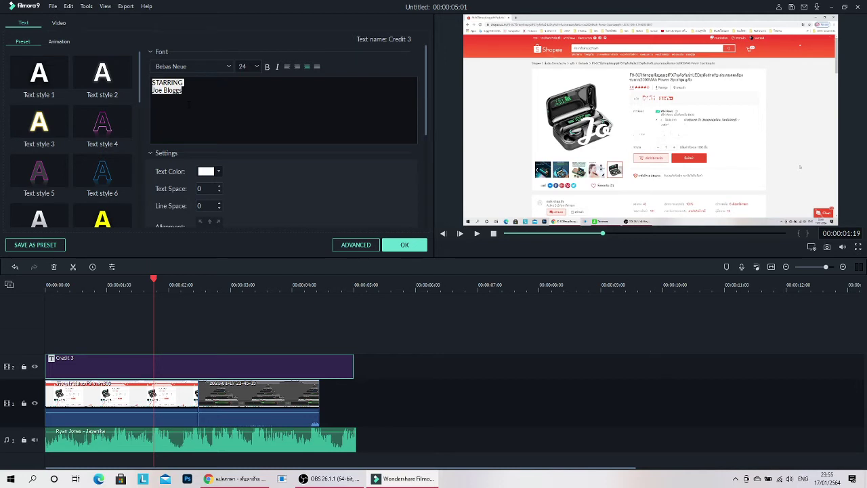
key("alt+shift")
left_click(189, 105)
type("สม")
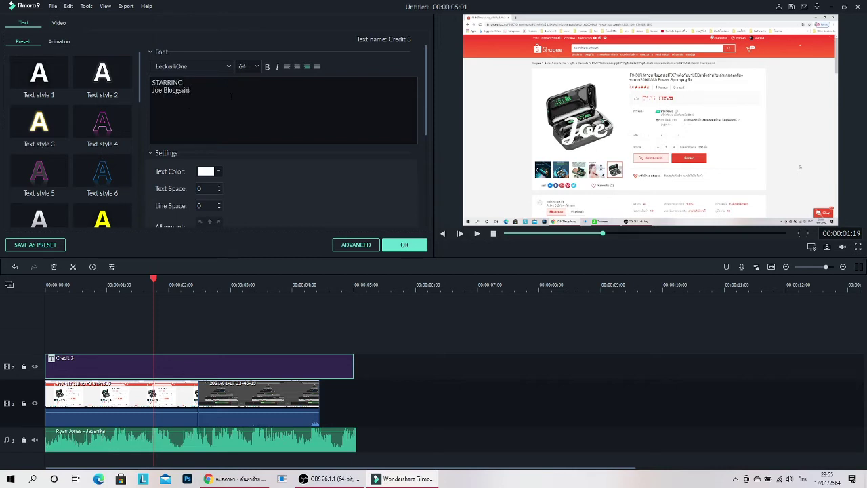
key("ctrl+a")
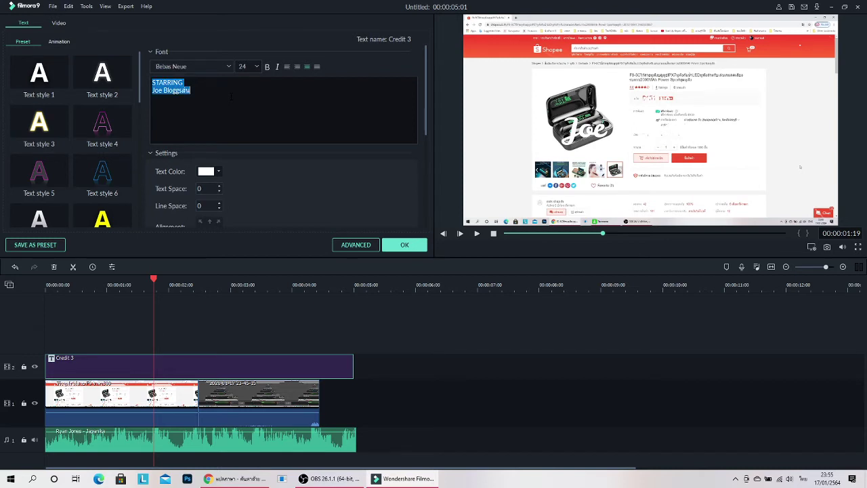
key("BackSpace")
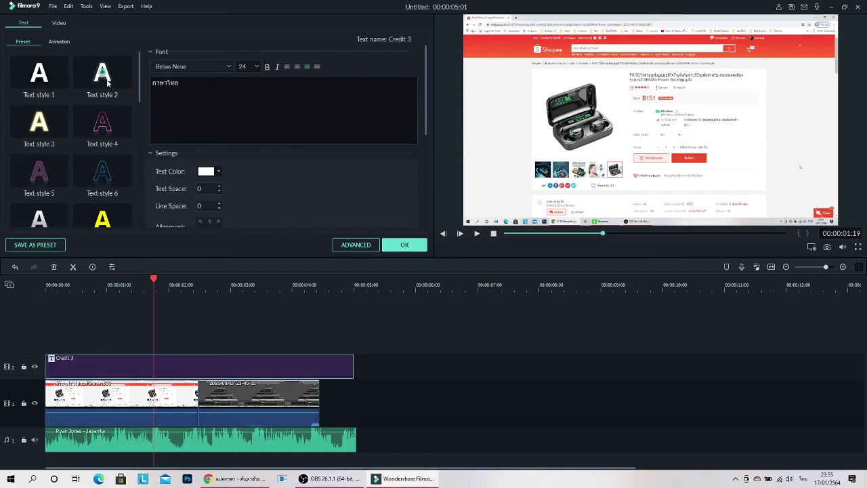
- Set the title's text colour to black and its font size to 56
left_click(218, 175)
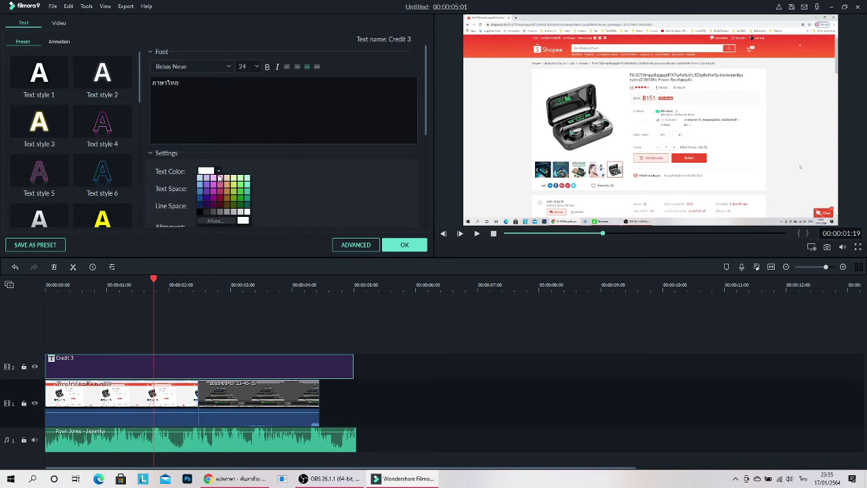
left_click(201, 213)
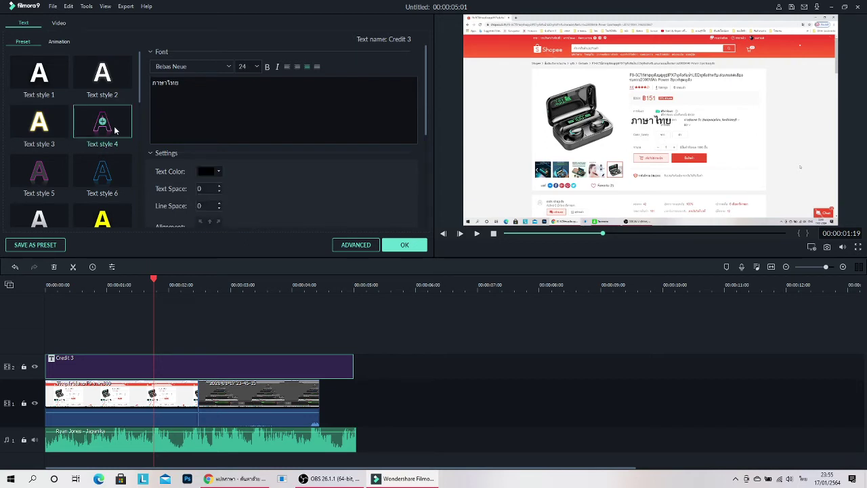
left_click(258, 67)
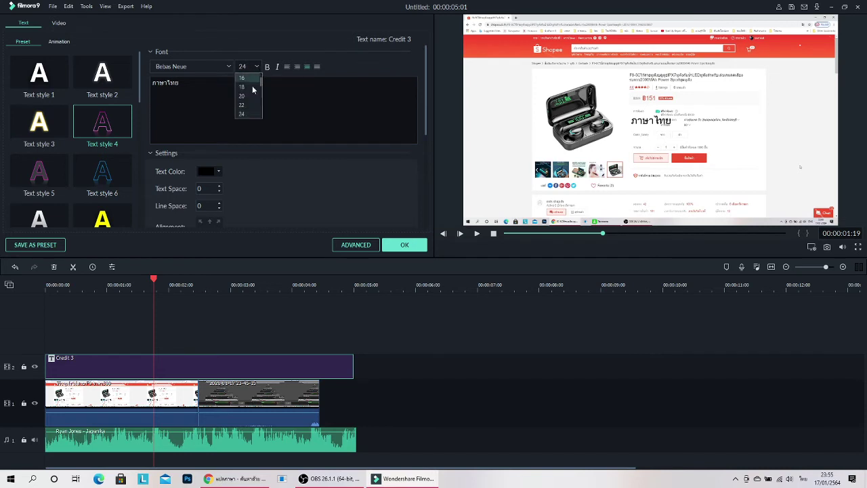
scroll(251, 98, "down", 4)
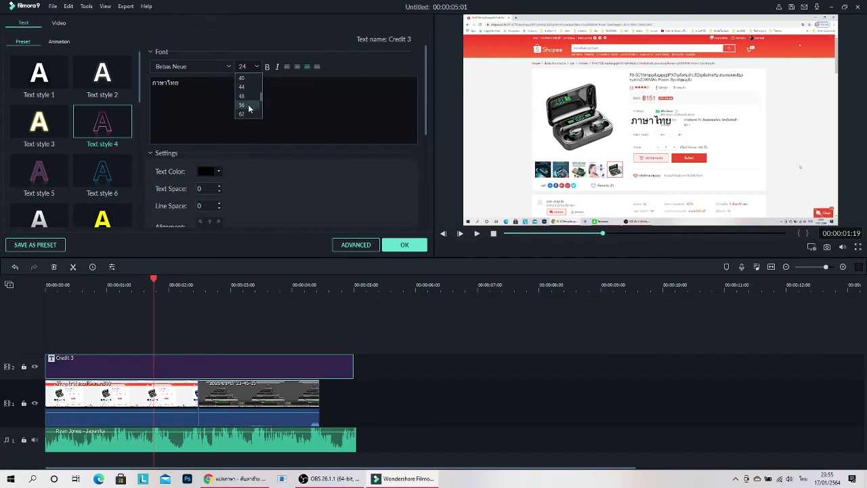
left_click(242, 105)
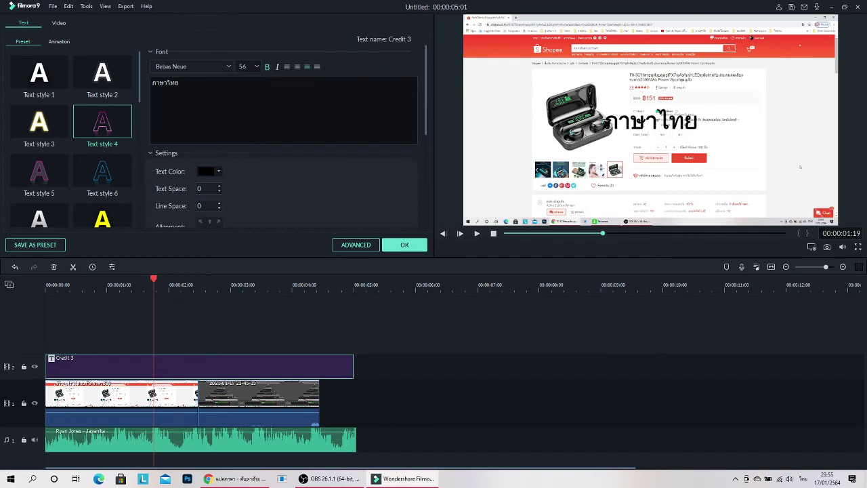
- Try other text presets on the title and apply the yellow Text style 16
left_click(207, 67)
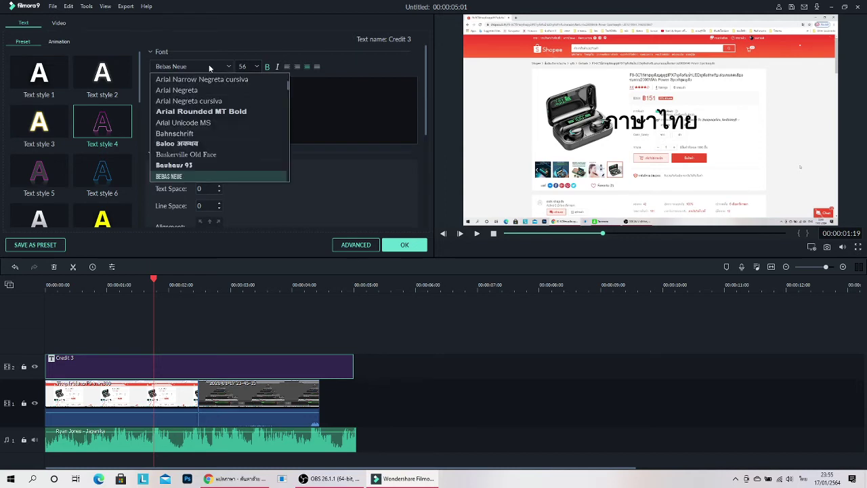
left_click(209, 66)
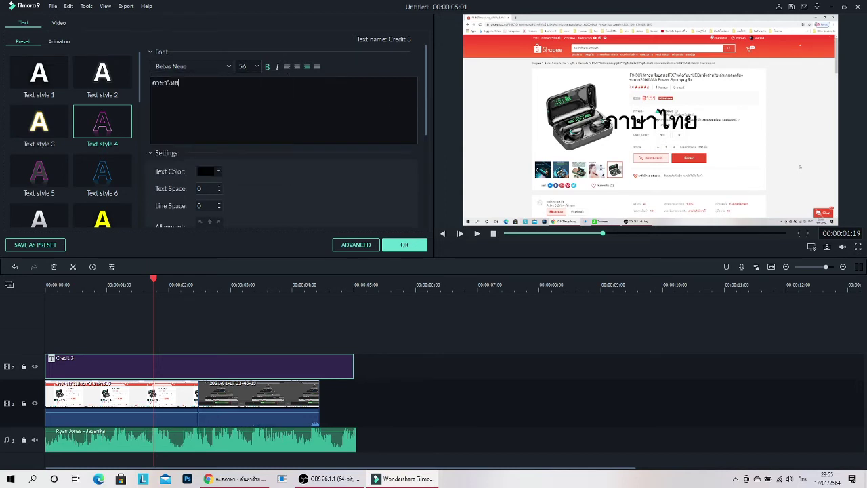
left_click(56, 126)
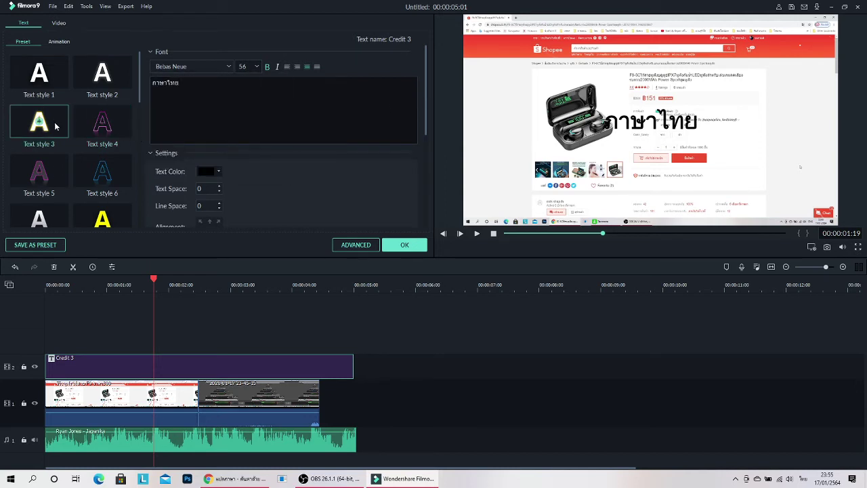
left_click(102, 221)
scroll(138, 103, "down", 5)
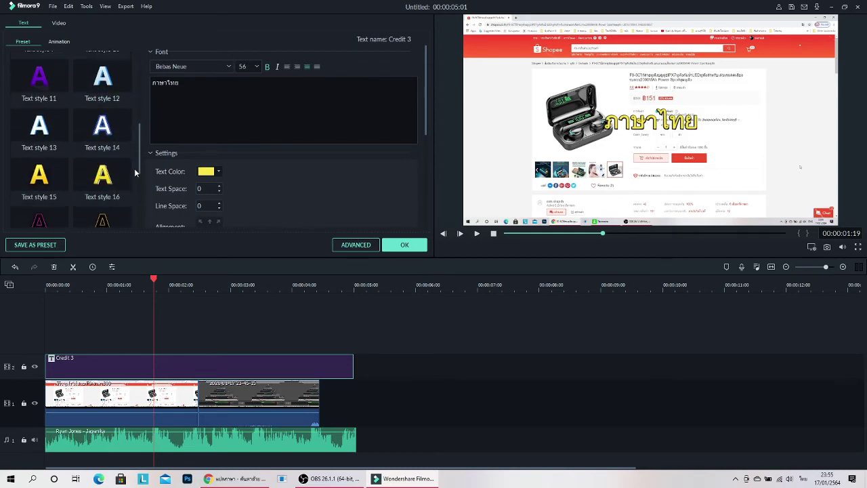
scroll(139, 217, "up", 1)
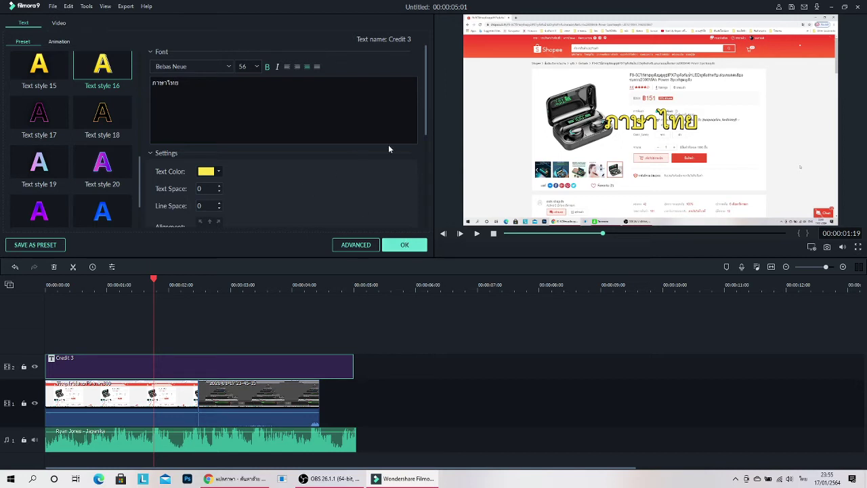
- Try rotating the title text to 81.82 and return its rotation to 0
scroll(423, 123, "down", 3)
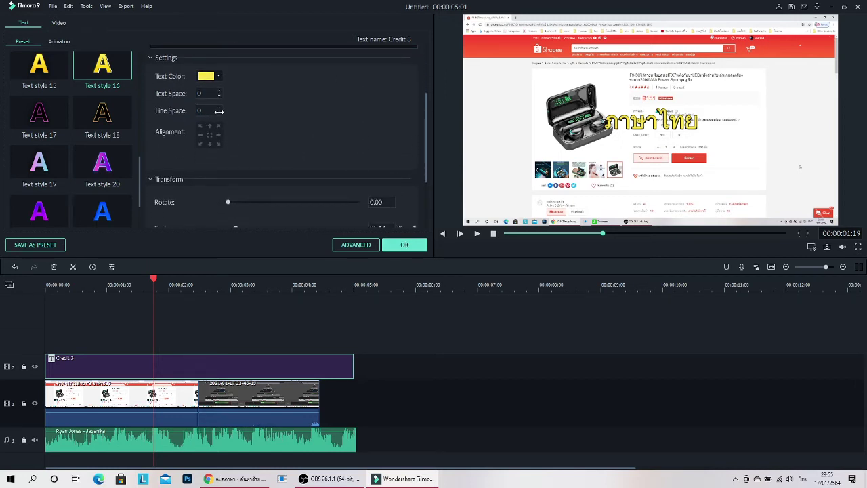
left_click(219, 113)
left_click(220, 114)
left_click_drag(426, 155, 428, 195)
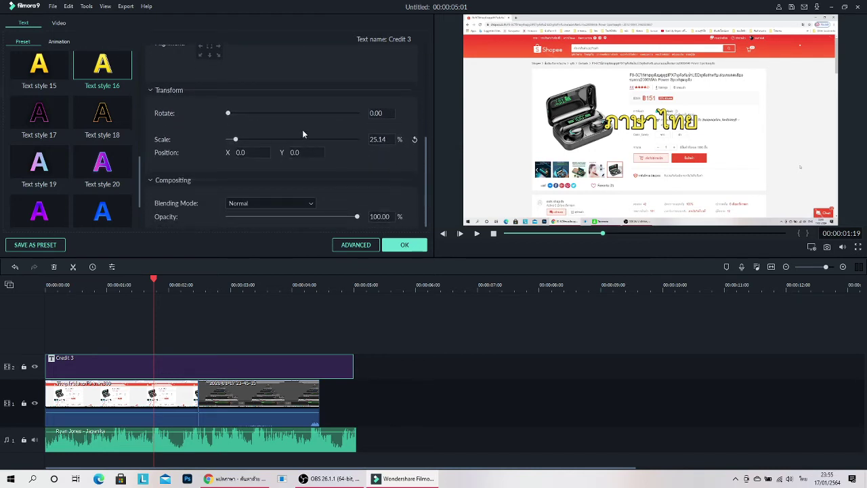
left_click(258, 115)
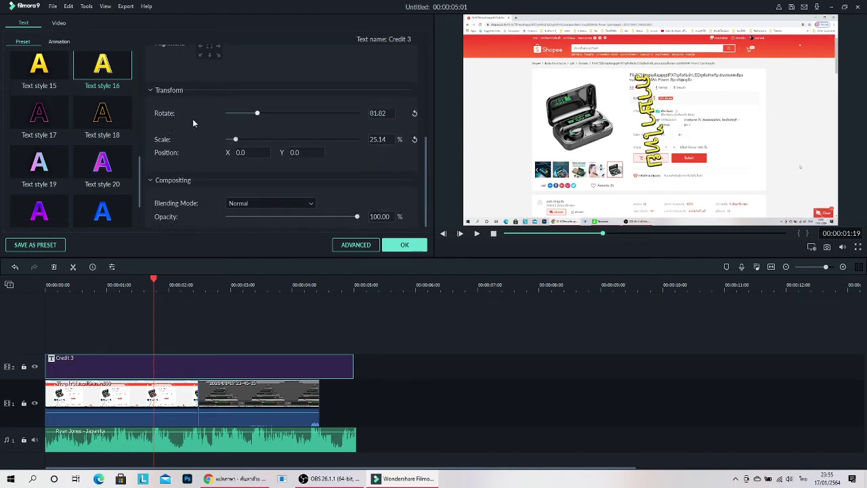
left_click_drag(258, 116, 229, 116)
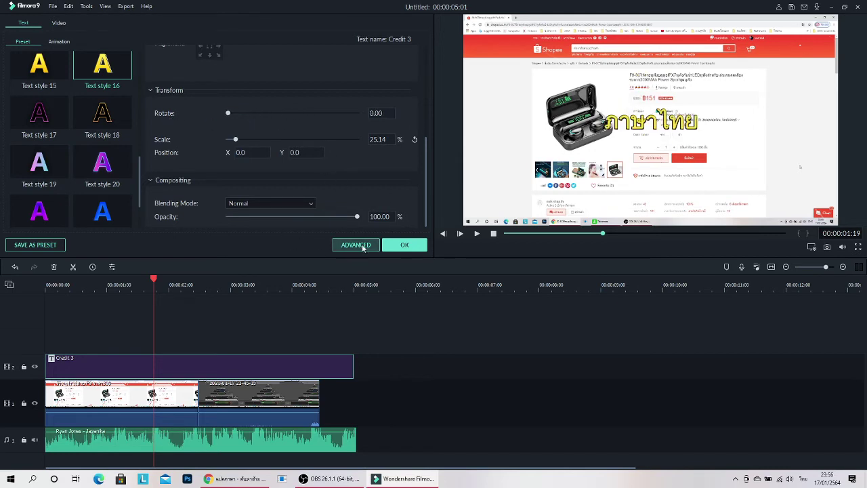
- Accept the Credit 3 title settings and play the timeline from the beginning to the end
left_click(393, 248)
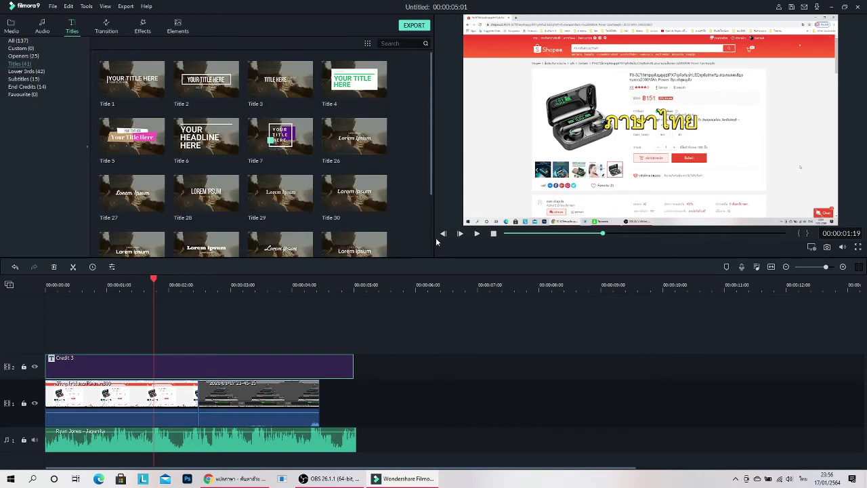
left_click(493, 234)
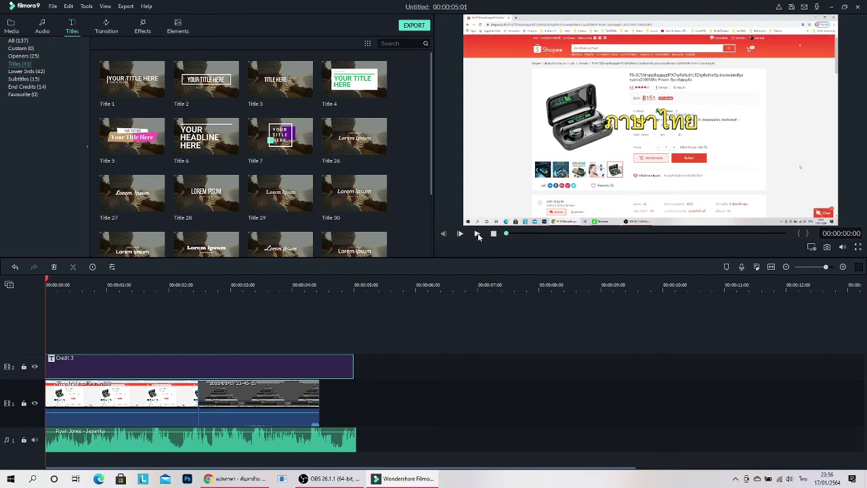
left_click(477, 233)
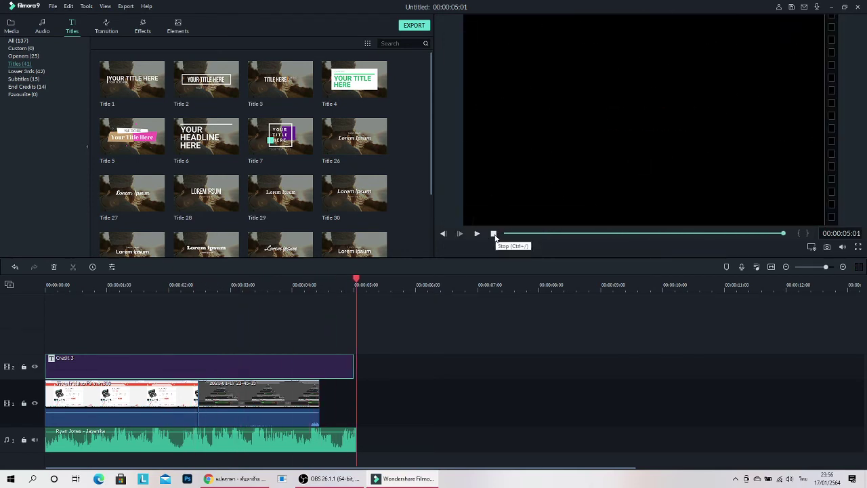
left_click(494, 234)
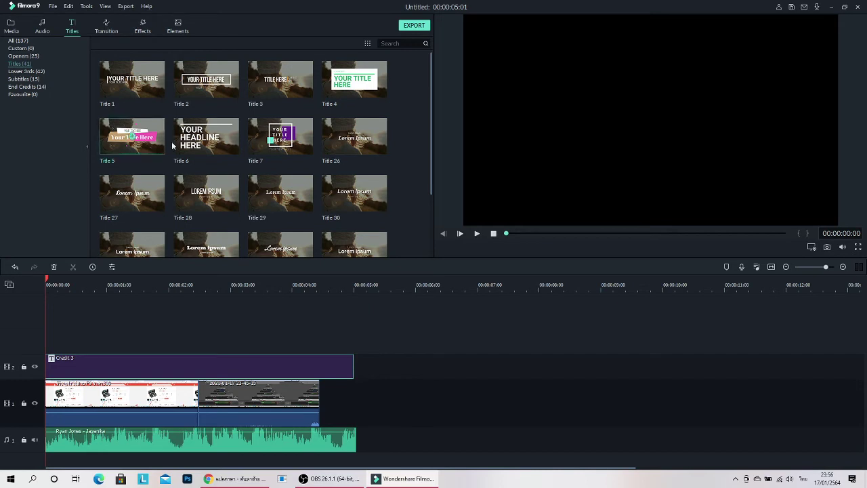
- Open the transition library and play the join between the two video clips from 00:00:02:10
left_click(109, 33)
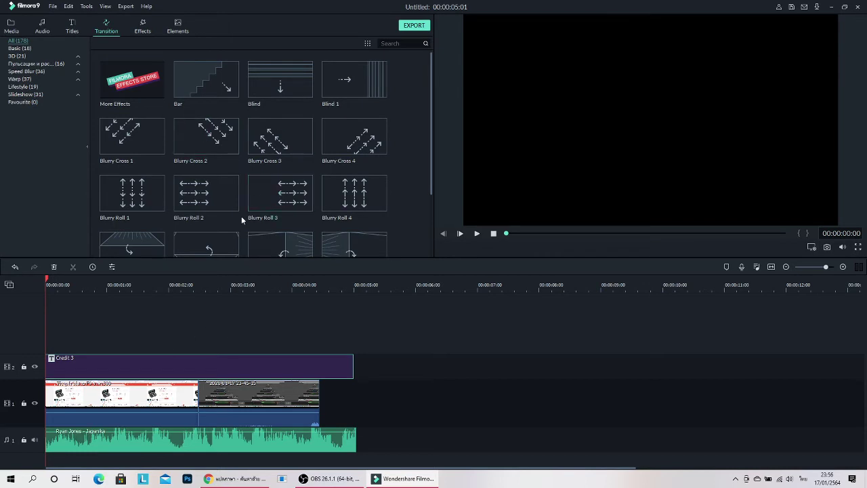
left_click(189, 288)
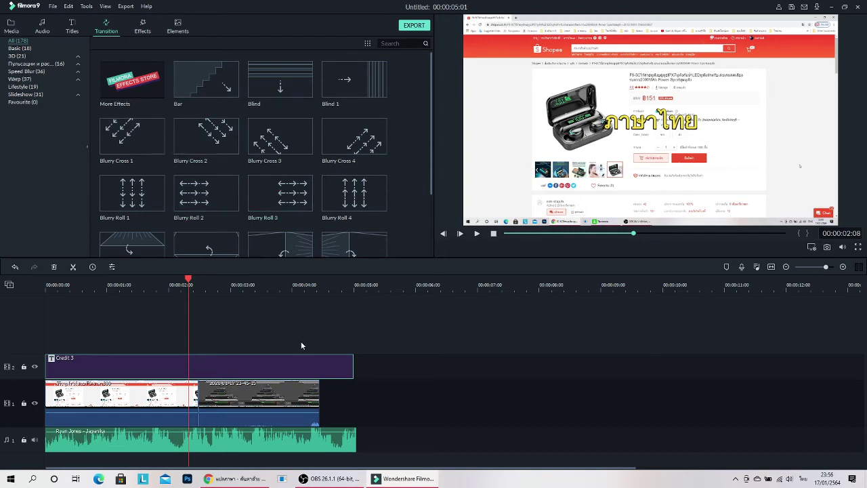
left_click(194, 287)
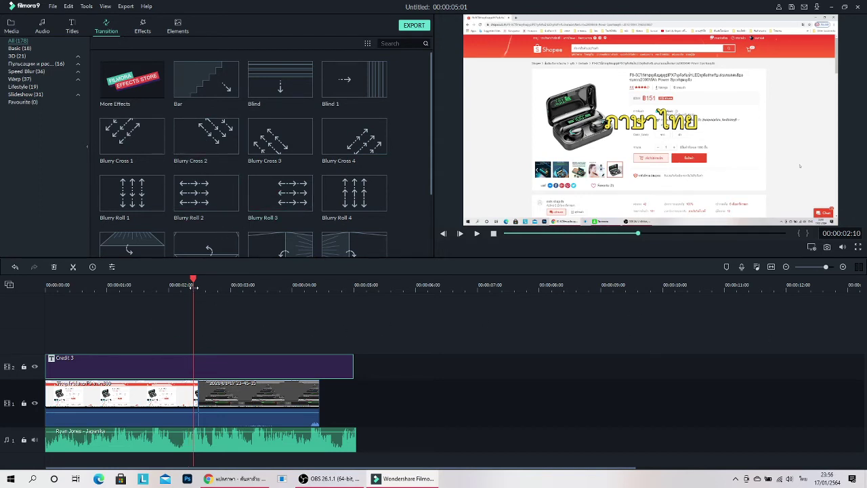
left_click(478, 234)
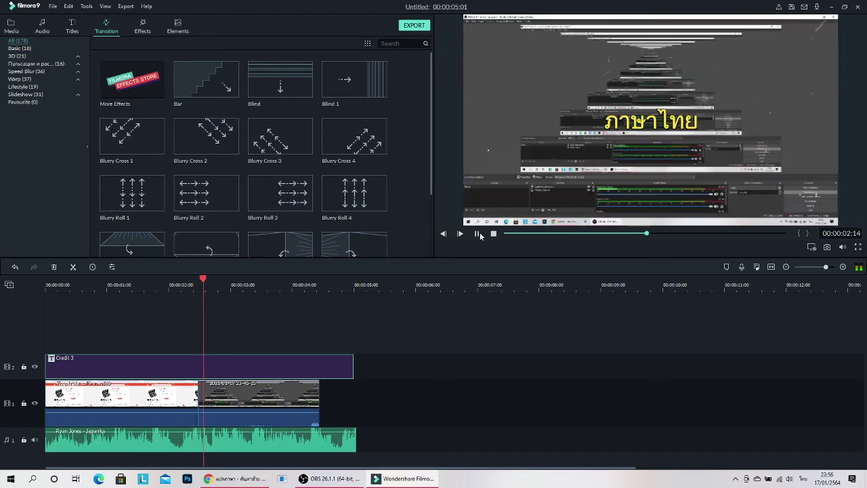
left_click(185, 287)
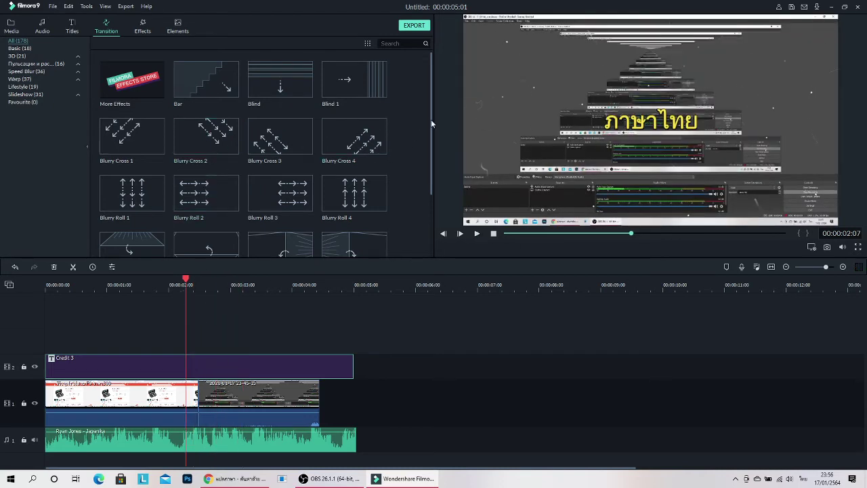
- Add the Warp Zoom 3 transition at the join between the two clips on video track 1
left_click_drag(431, 119, 435, 256)
scroll(271, 183, "down", 8)
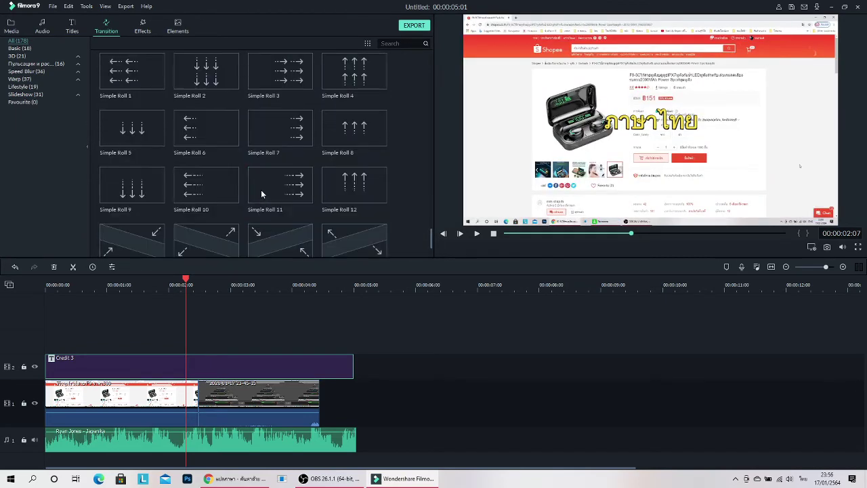
scroll(262, 194, "down", 10)
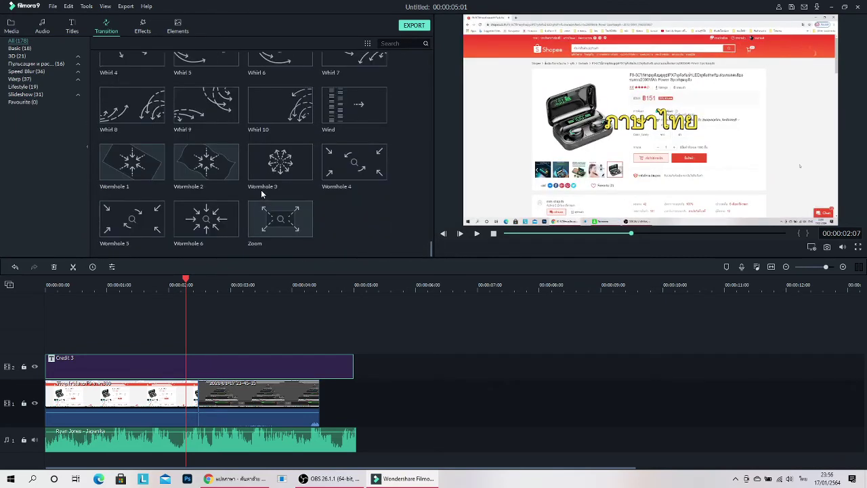
scroll(262, 194, "up", 3)
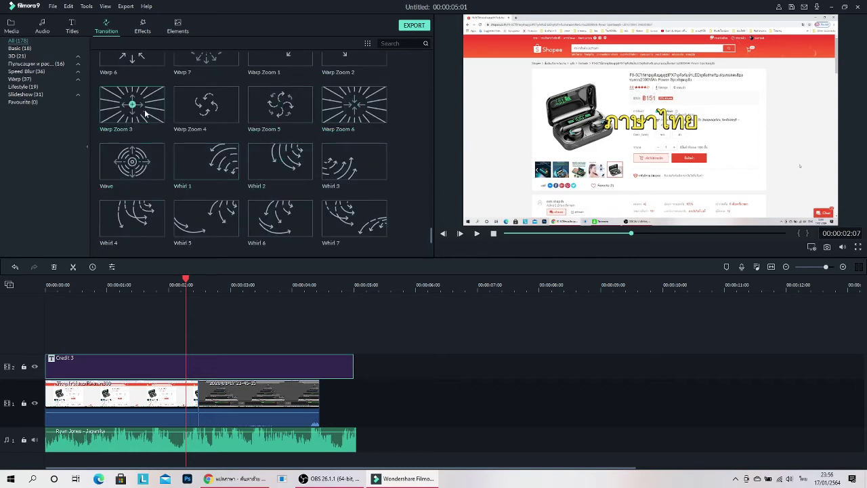
left_click_drag(145, 115, 199, 408)
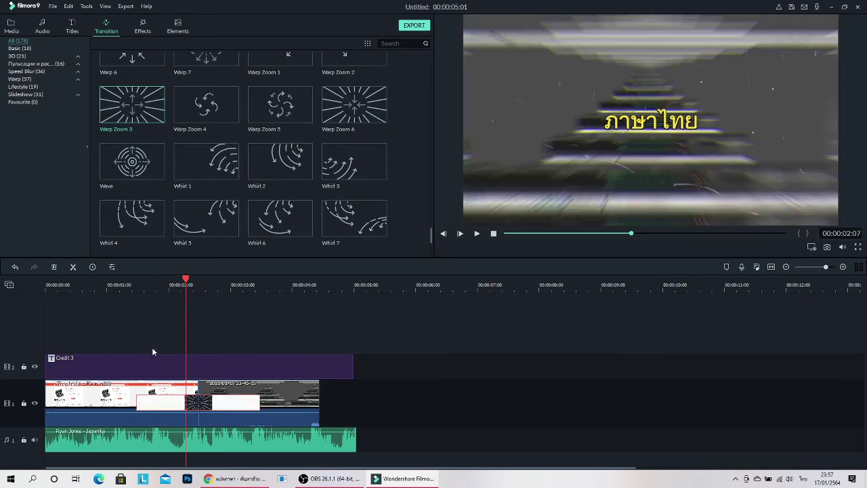
- Play the join between the two video clips several times from about 00:00:01:09 to review the Warp Zoom 3 transition
left_click(129, 284)
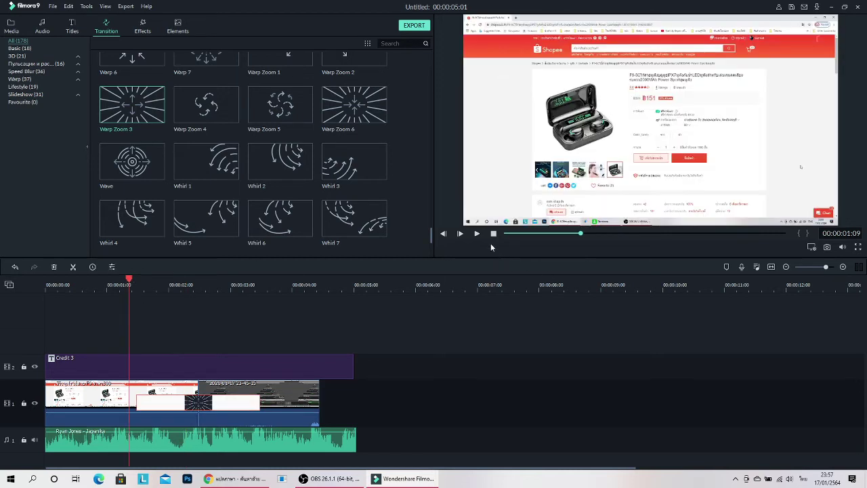
left_click(477, 233)
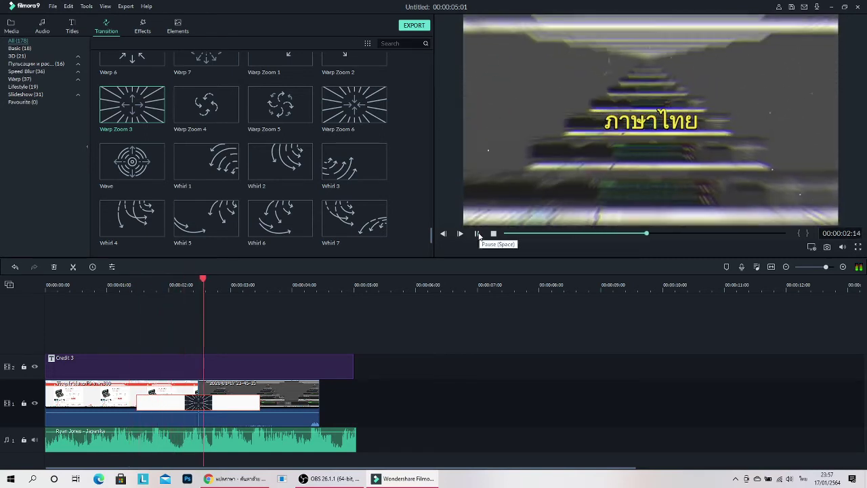
left_click(478, 234)
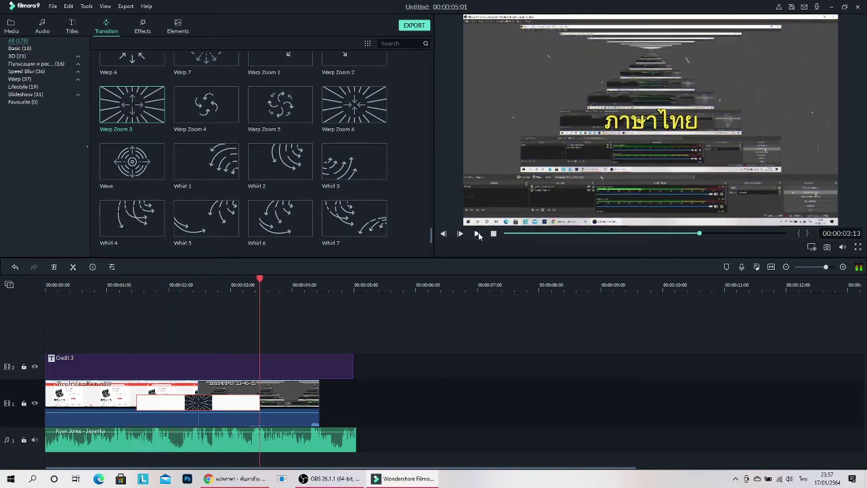
left_click(124, 287)
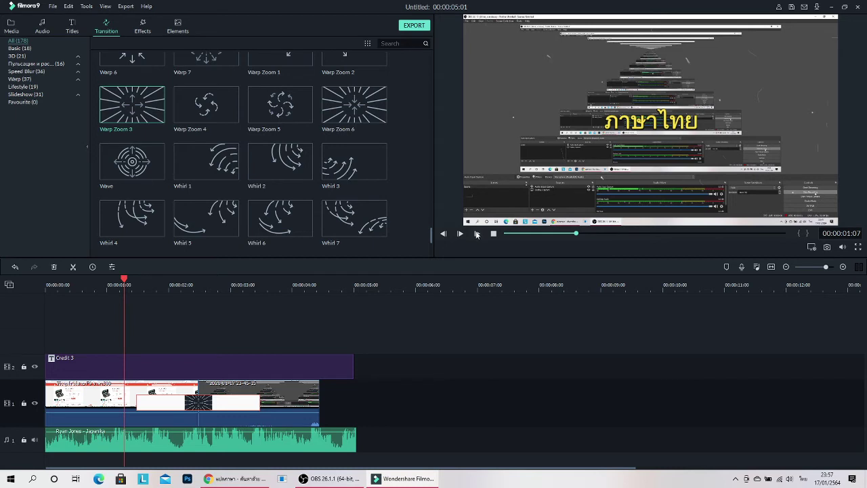
left_click(477, 234)
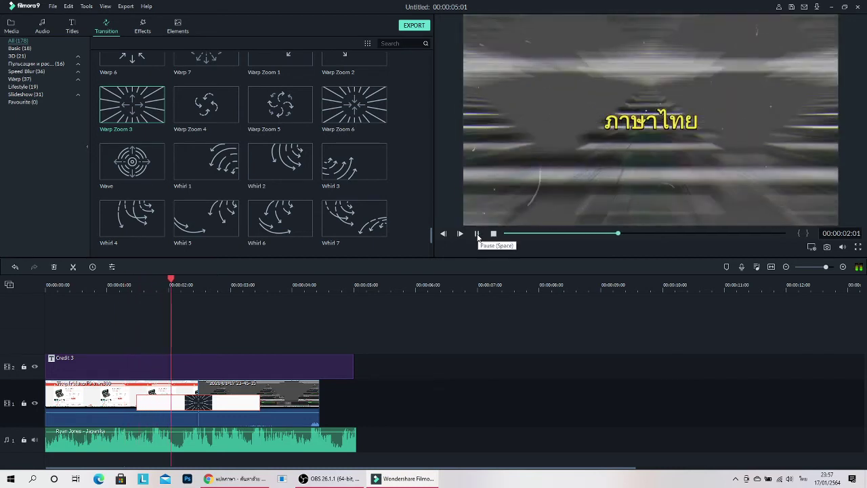
left_click(478, 234)
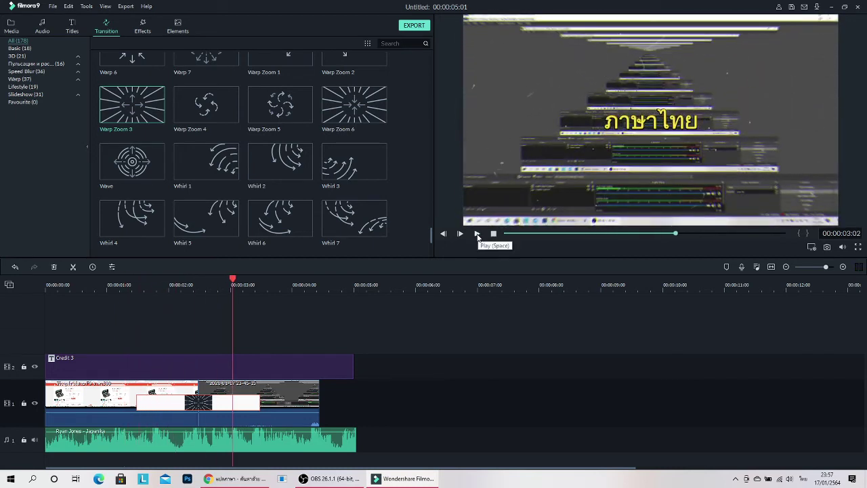
left_click(119, 289)
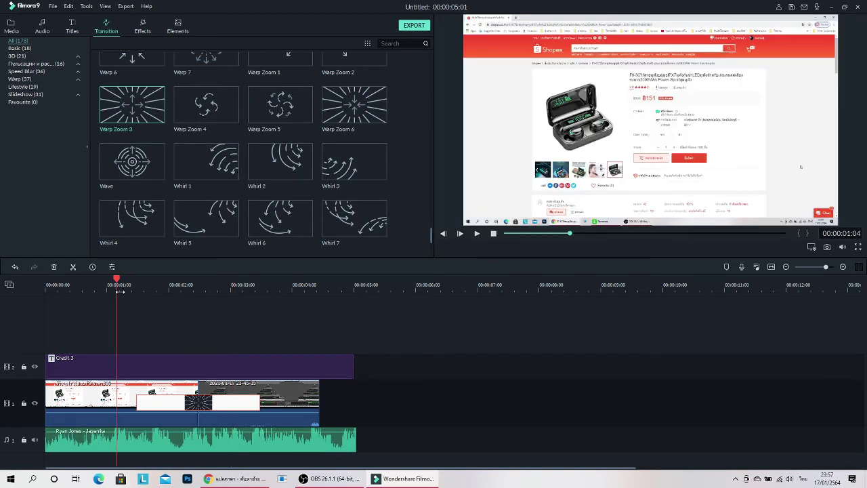
left_click(478, 234)
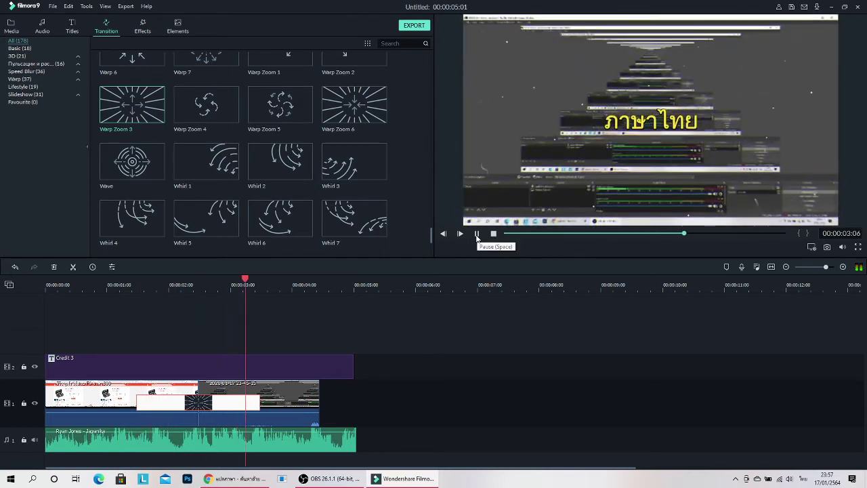
left_click(477, 234)
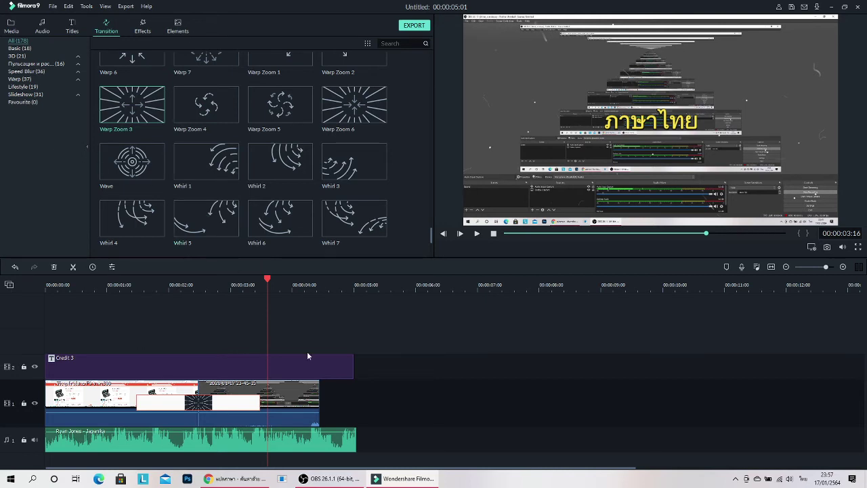
- Add the 70s filter from the effects library at the start of a new track 3 above the Credit 3 title
left_click(142, 29)
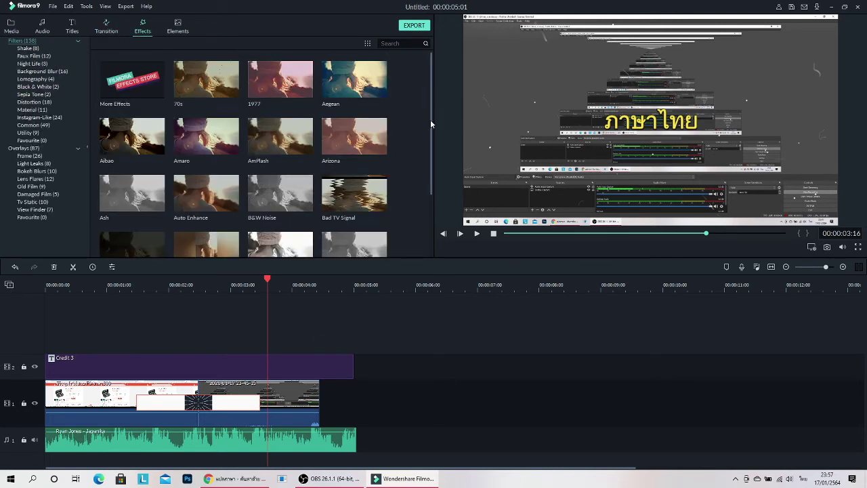
left_click_drag(431, 123, 433, 256)
scroll(287, 218, "down", 3)
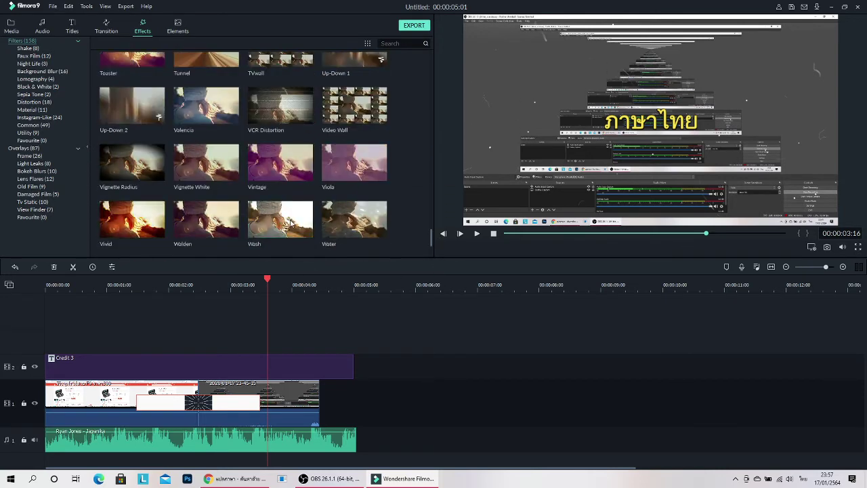
scroll(352, 163, "up", 15)
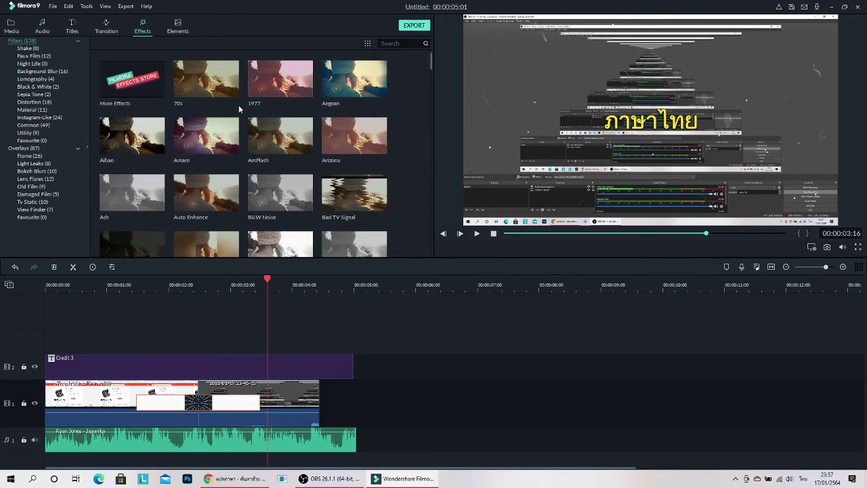
mouse_move(227, 90)
left_click_drag(227, 90, 30, 338)
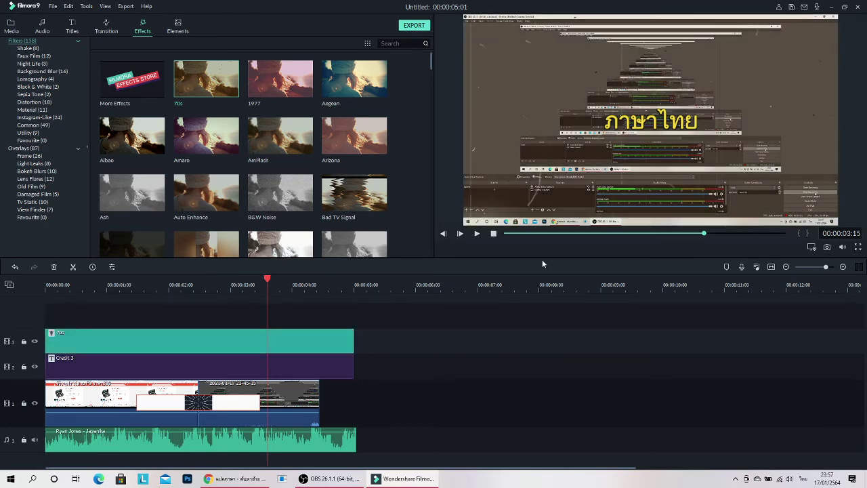
- Play the timeline from the beginning to preview the 70s filter, and stop playback
left_click(480, 234)
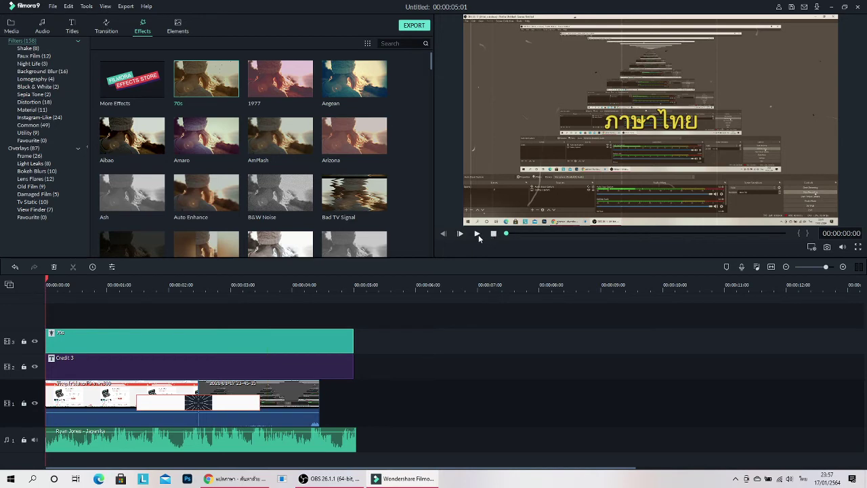
left_click(479, 234)
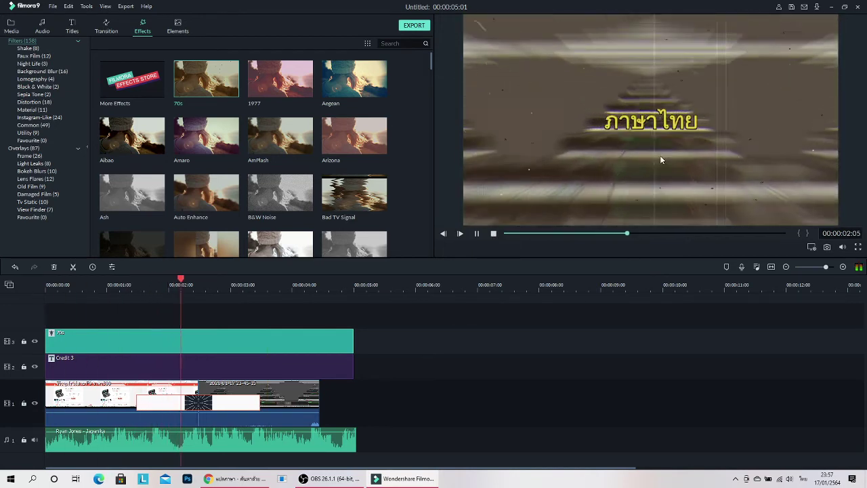
left_click(494, 233)
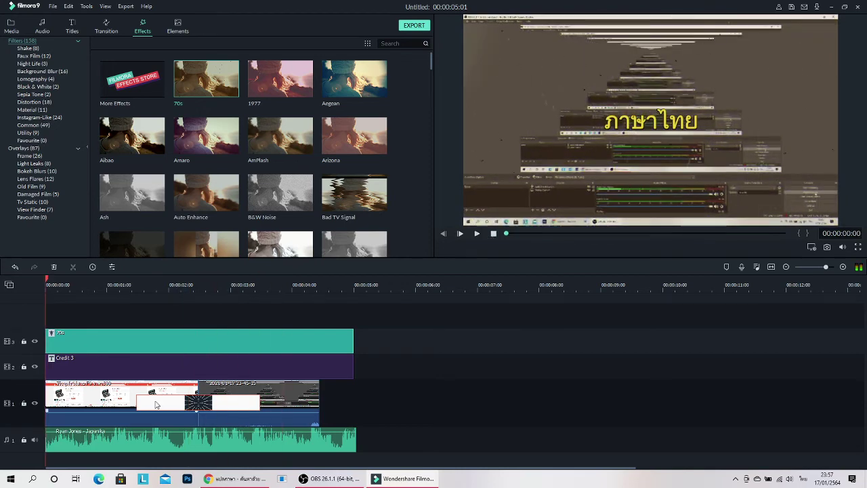
- Mute audio track 1 and play the timeline from the beginning without the music
left_click(35, 440)
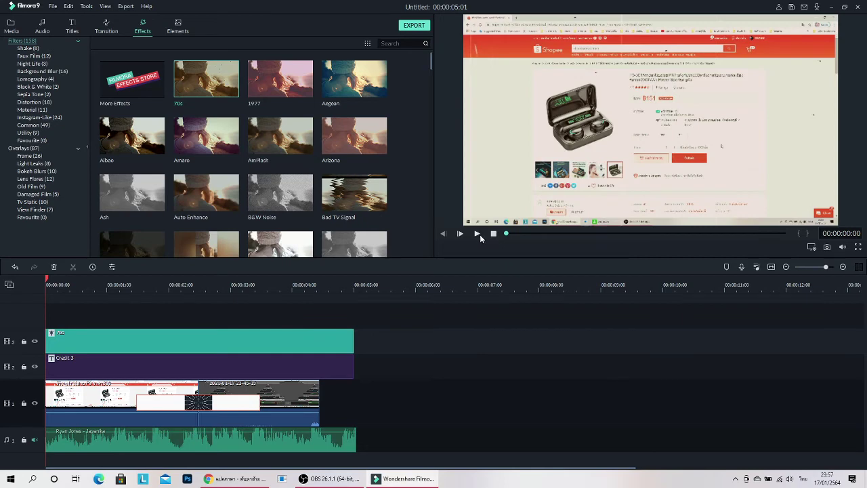
left_click(478, 234)
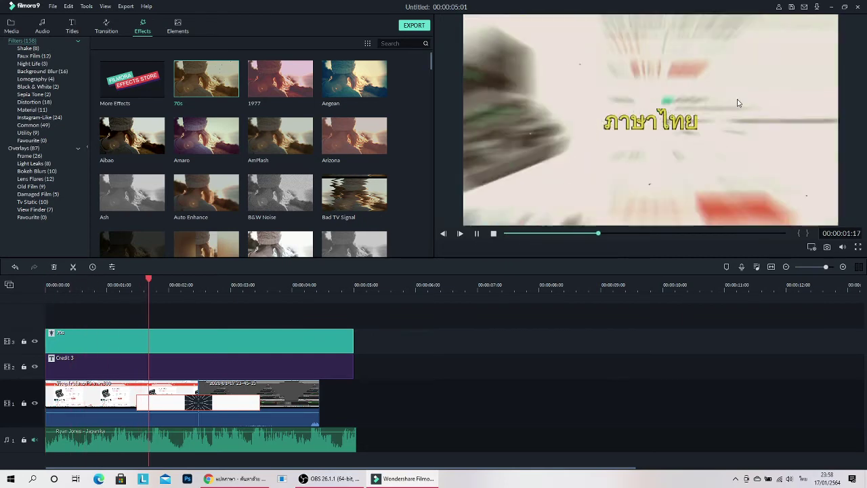
left_click(494, 234)
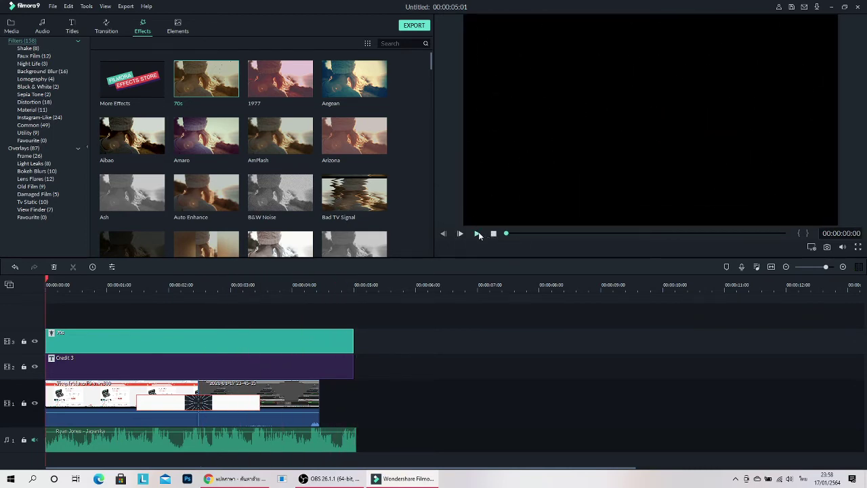
left_click(477, 234)
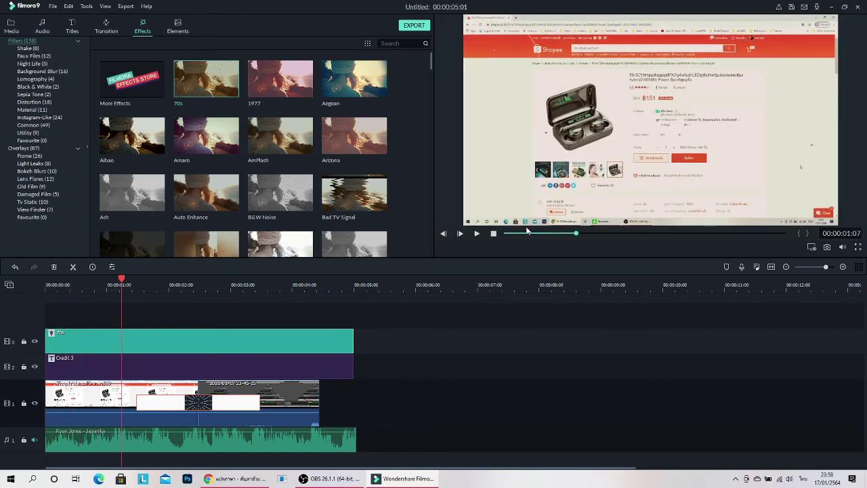
left_click(479, 233)
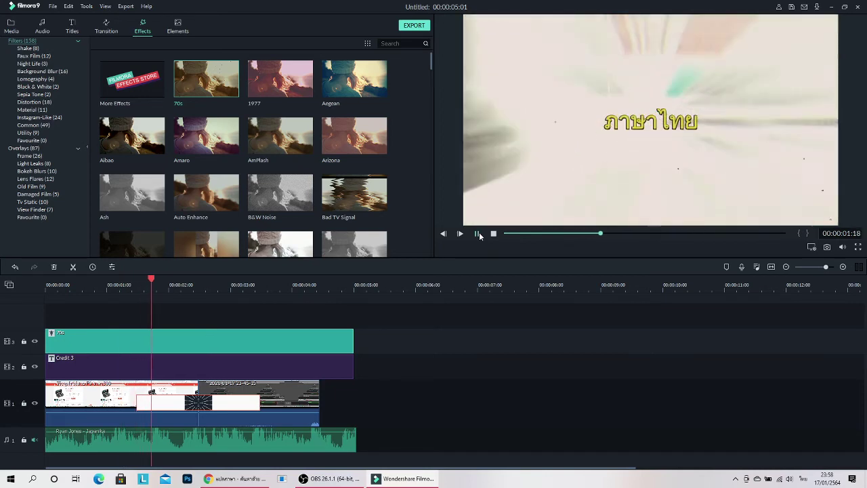
- Compare the video with and without the 70s filter by hiding and showing track 3 and playing the timeline in each state
left_click(35, 343)
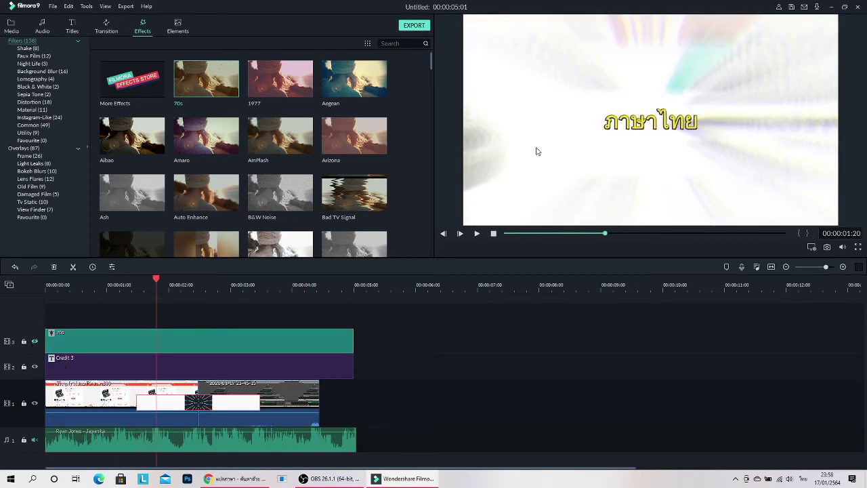
left_click(34, 342)
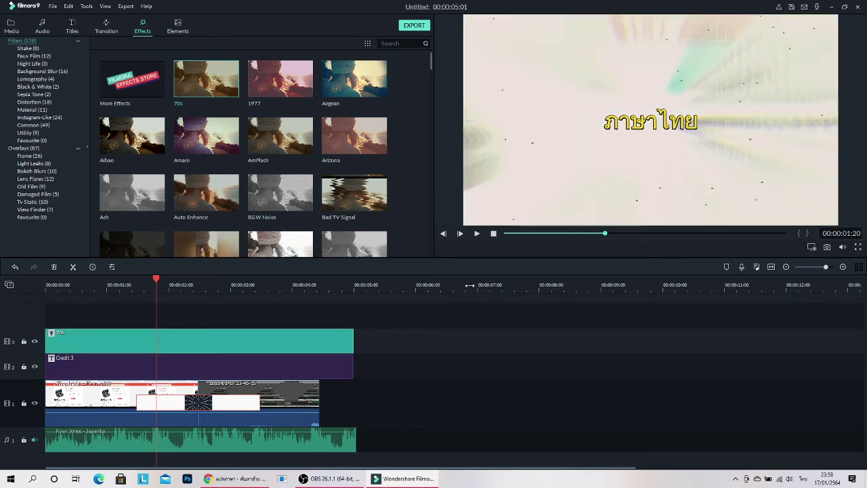
left_click(494, 233)
left_click(35, 342)
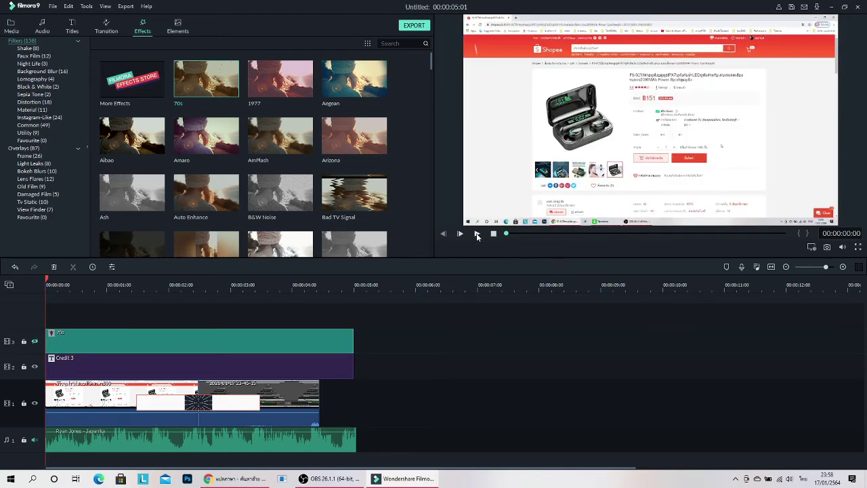
left_click(478, 234)
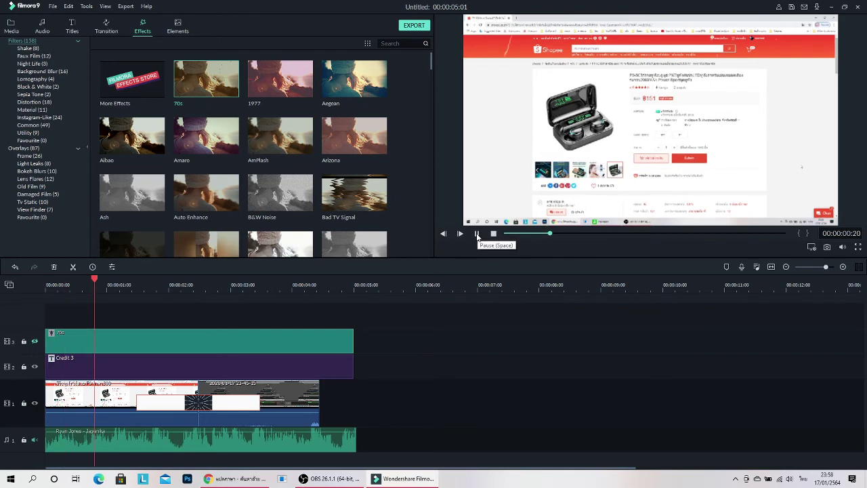
left_click(478, 234)
left_click(35, 341)
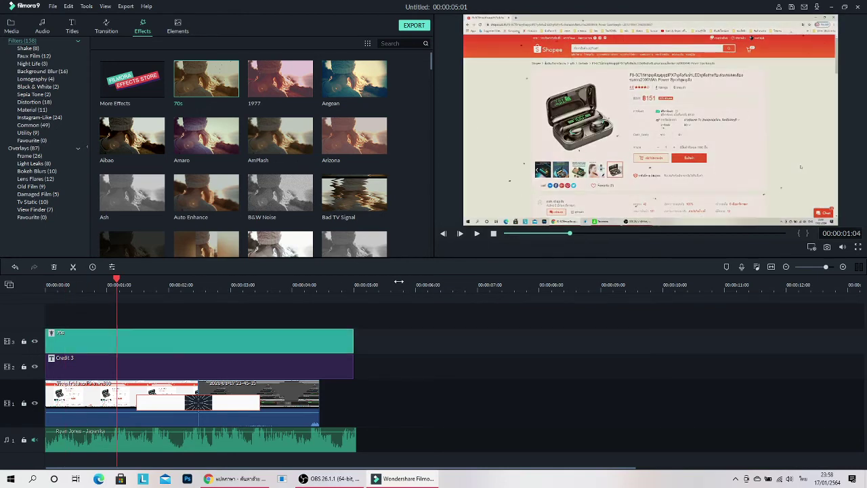
left_click(477, 233)
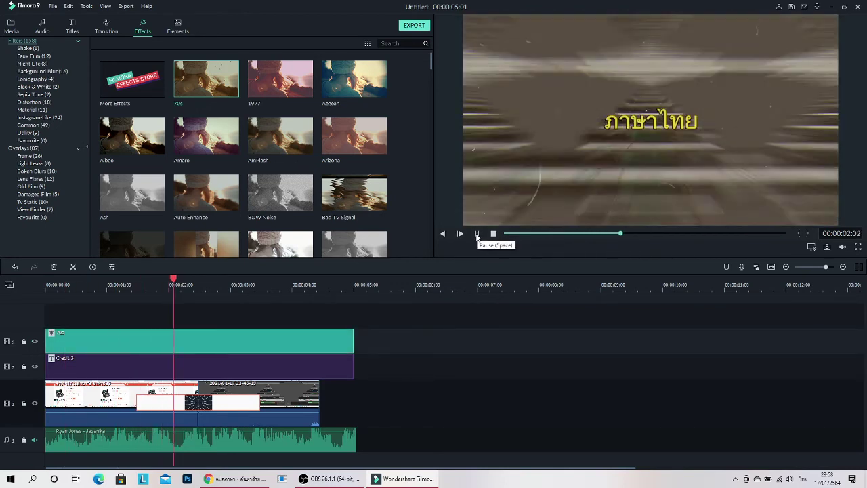
left_click(477, 234)
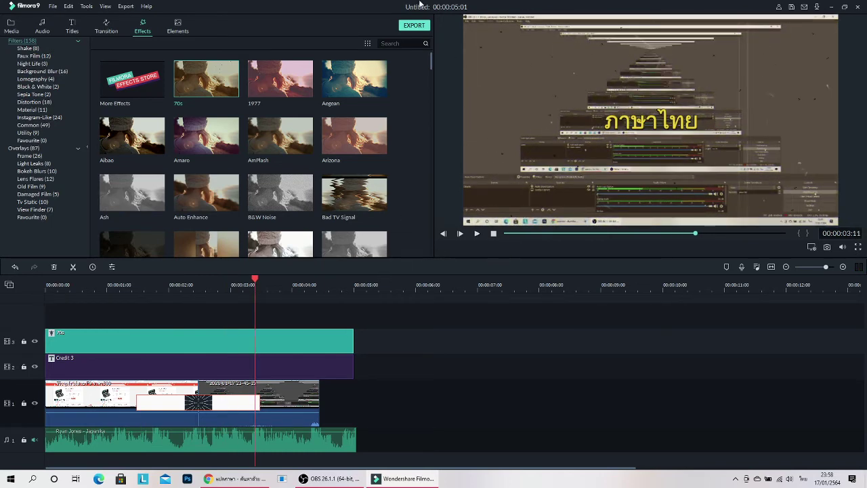
- Browse the elements library and add Element Love 3 to a new track 4 above the 70s filter, starting at about 00:00:02:19
left_click(185, 33)
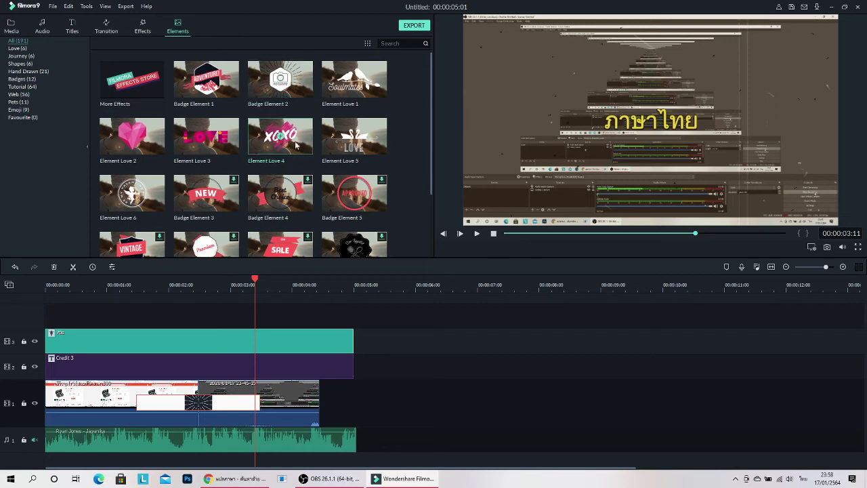
left_click_drag(432, 118, 434, 252)
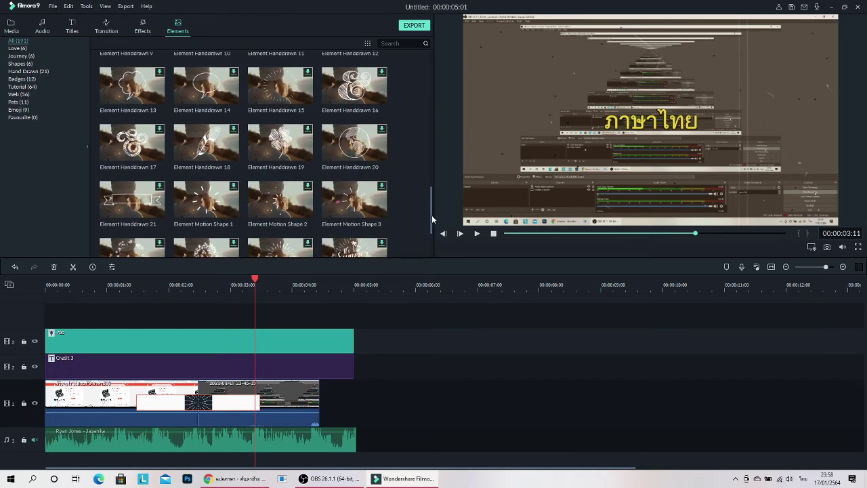
left_click_drag(433, 219, 431, 246)
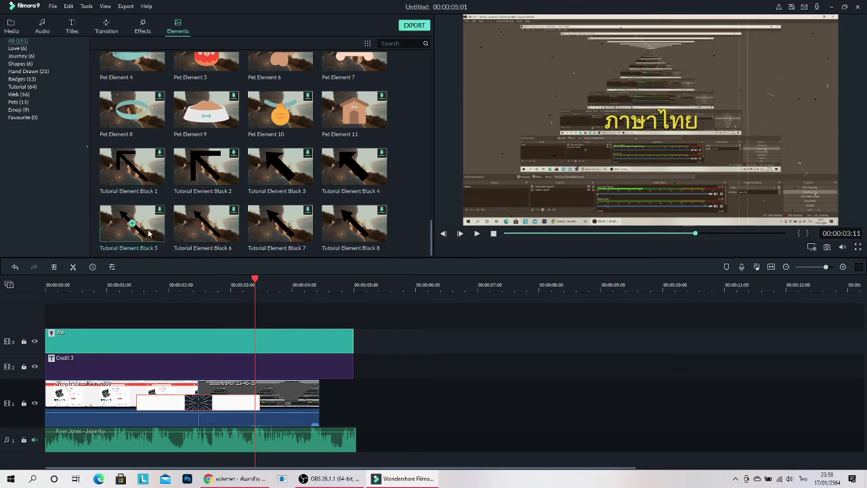
scroll(339, 220, "down", 10)
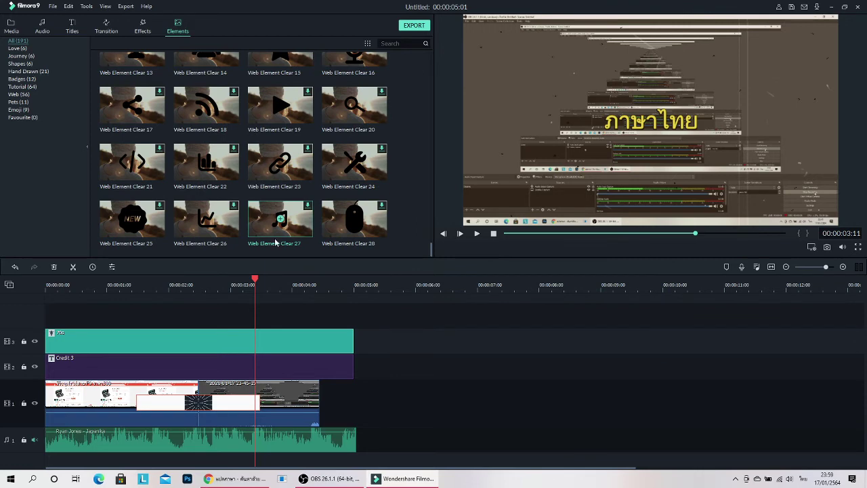
scroll(276, 166, "up", 5)
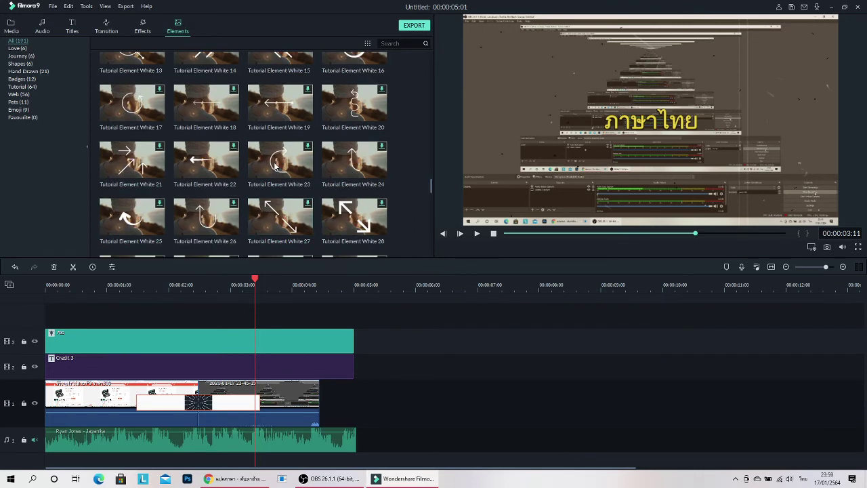
scroll(275, 166, "up", 15)
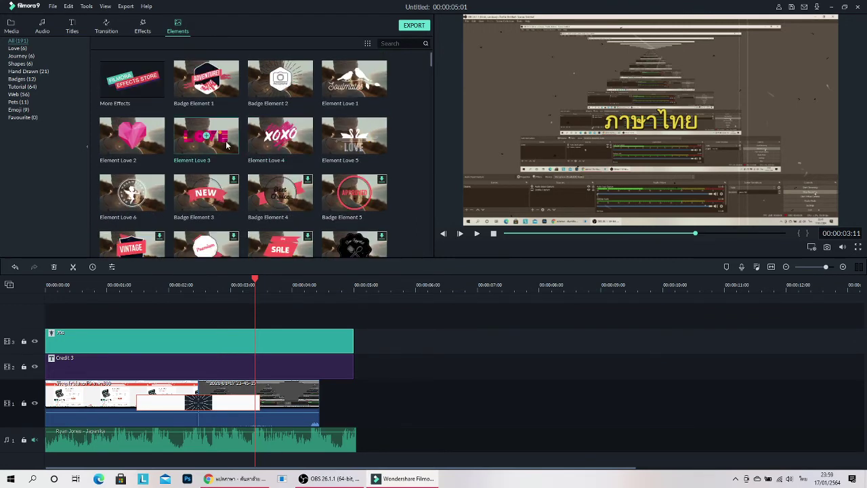
left_click(226, 145)
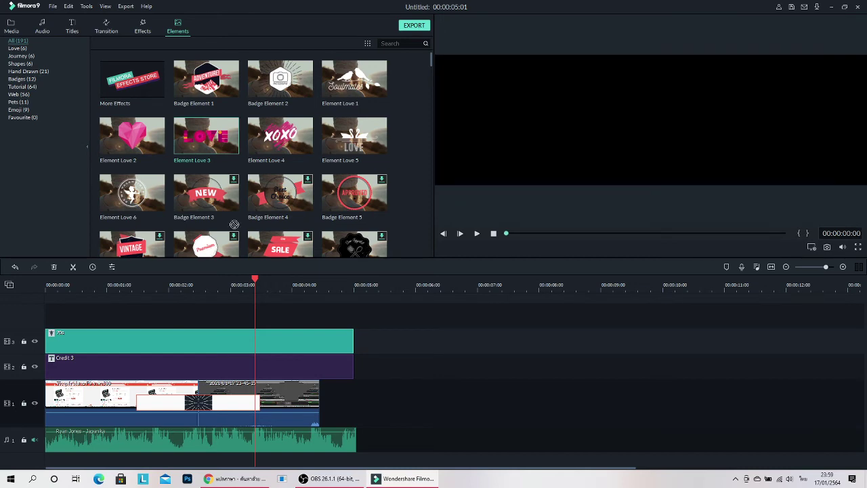
left_click_drag(234, 224, 218, 313)
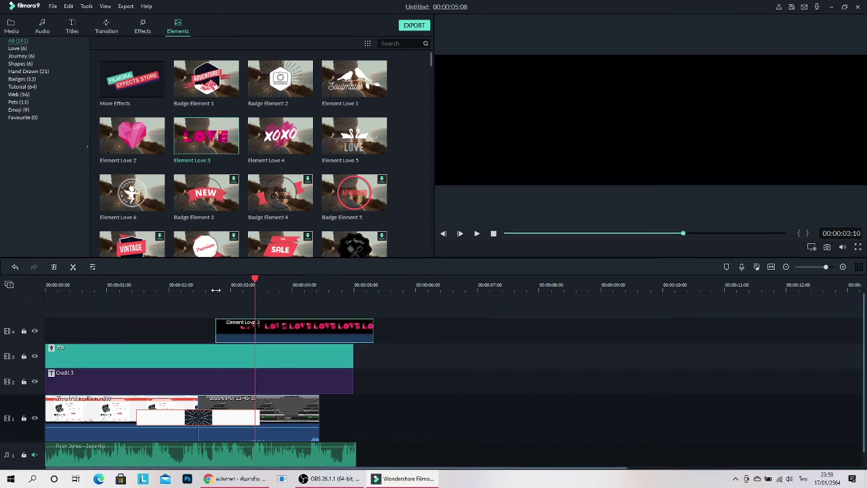
- Play the timeline twice from the start of the Element Love 3 clip to preview the element, and stop playback
left_click(214, 289)
left_click(476, 235)
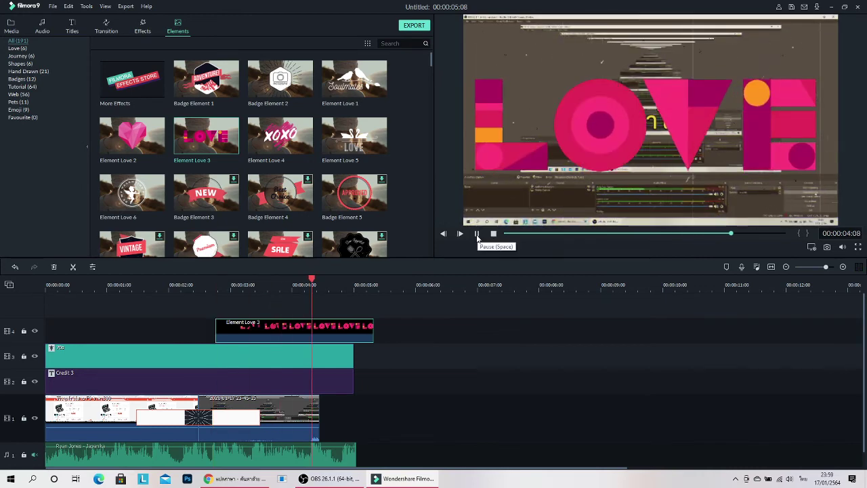
left_click(477, 235)
left_click(216, 288)
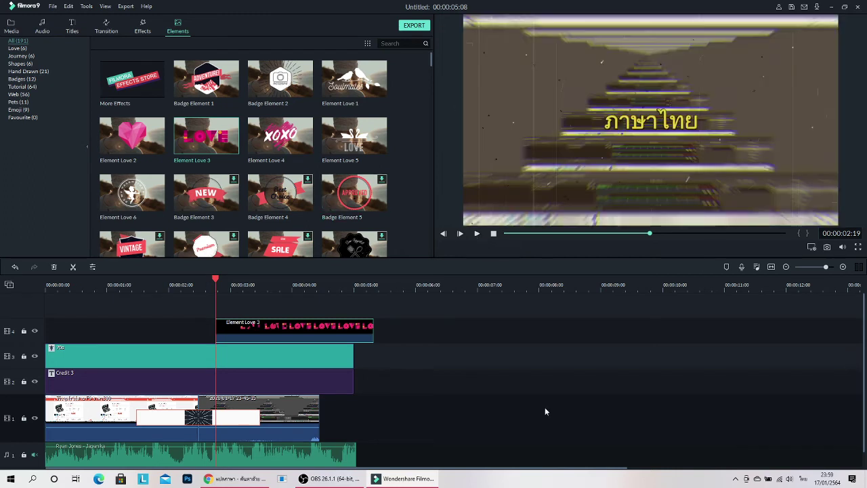
left_click(478, 235)
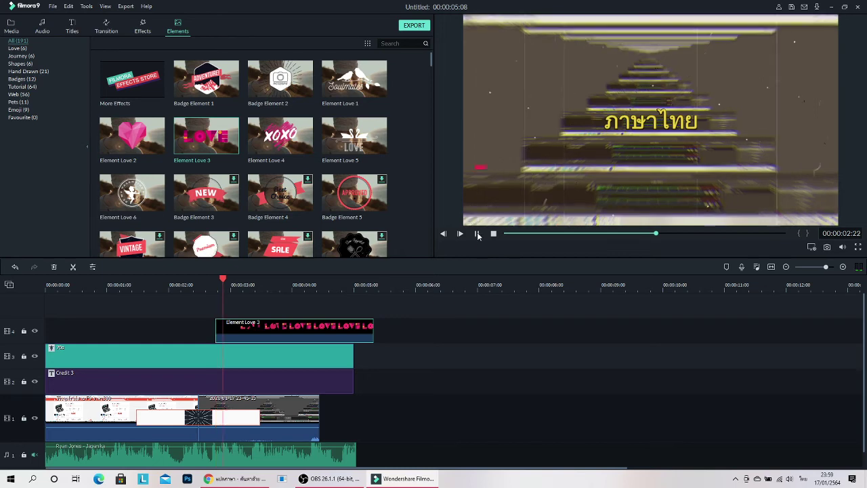
left_click(477, 235)
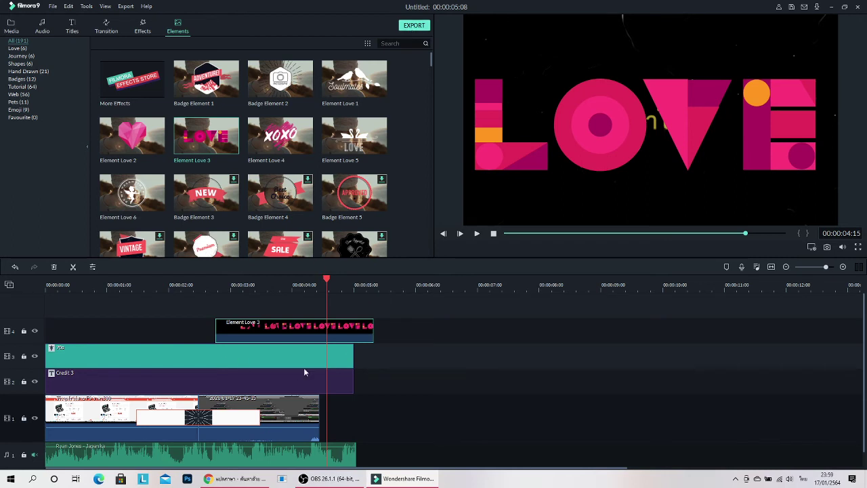
left_click(493, 233)
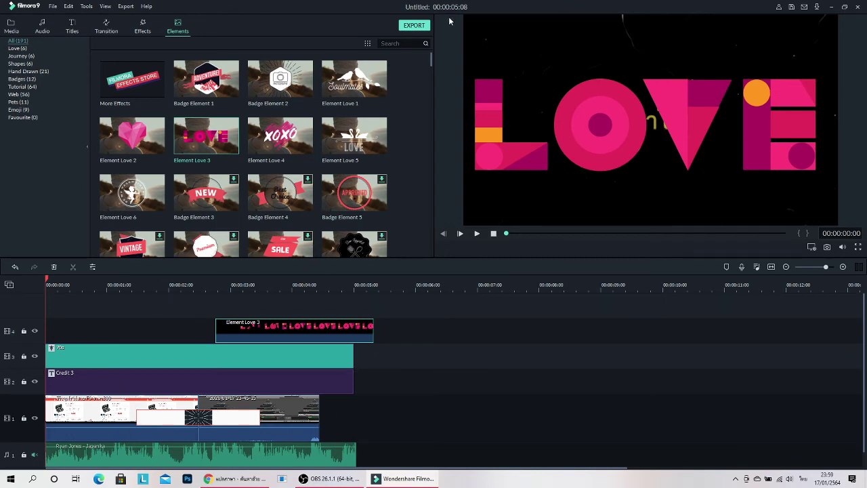
- Open the export window and go through the local formats, including HEVC, 3GP, GIF, MP3 and WEBM, finishing with MP4 selected
left_click(414, 28)
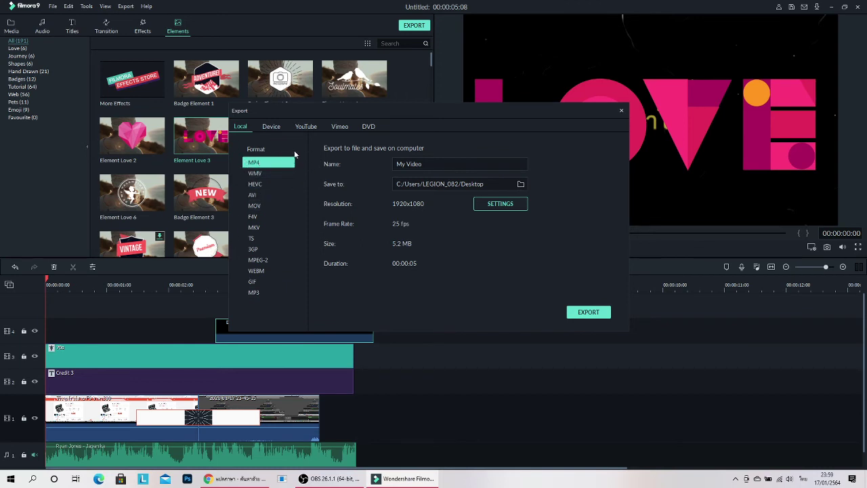
left_click(258, 176)
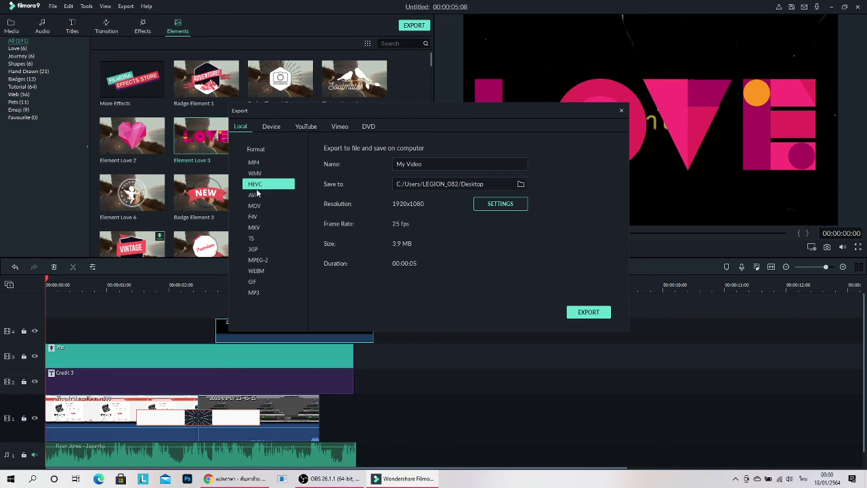
left_click(259, 195)
left_click(253, 249)
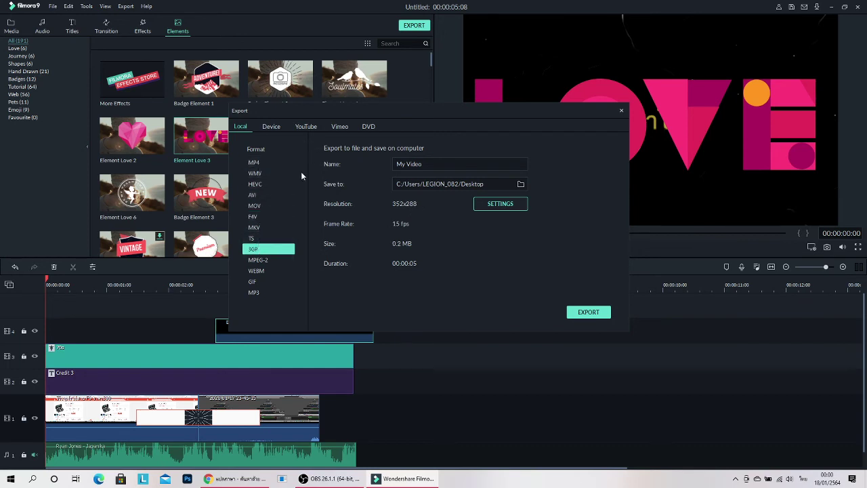
left_click(263, 163)
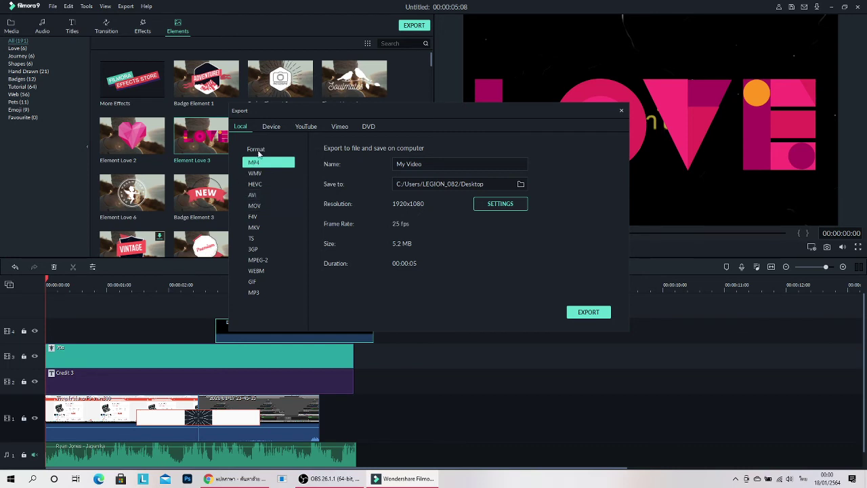
left_click(256, 281)
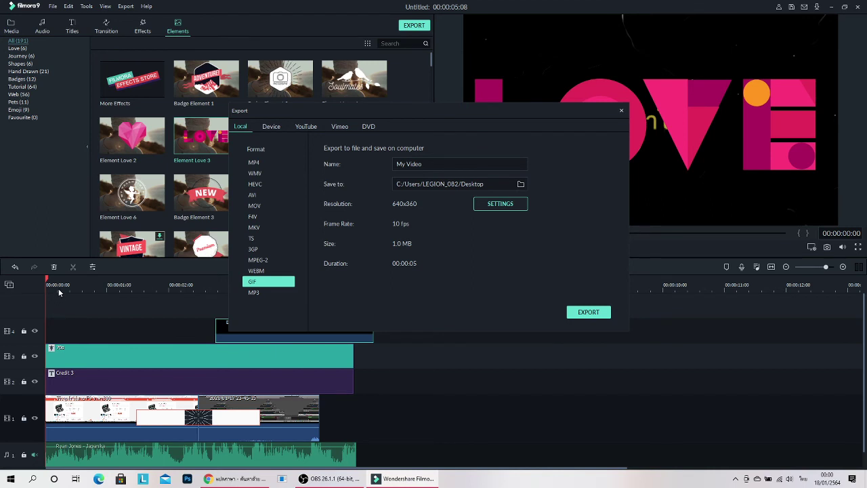
left_click(256, 293)
left_click(255, 271)
left_click(256, 282)
left_click(259, 163)
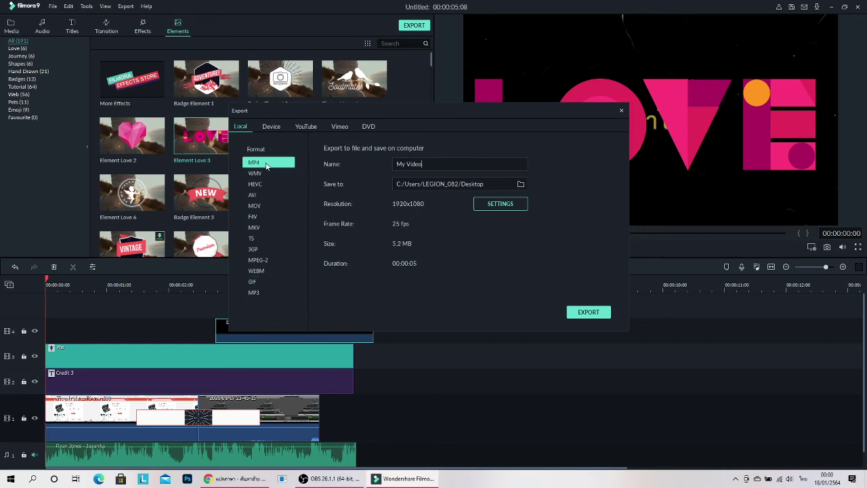
- Name the exported video 1234 and set its frame rate to 30 fps
left_click_drag(434, 164, 395, 164)
type("1234")
left_click(500, 204)
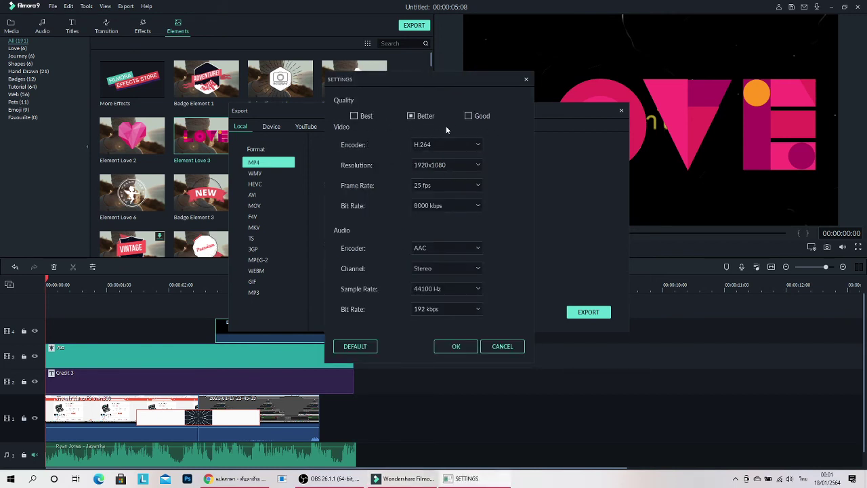
left_click(477, 187)
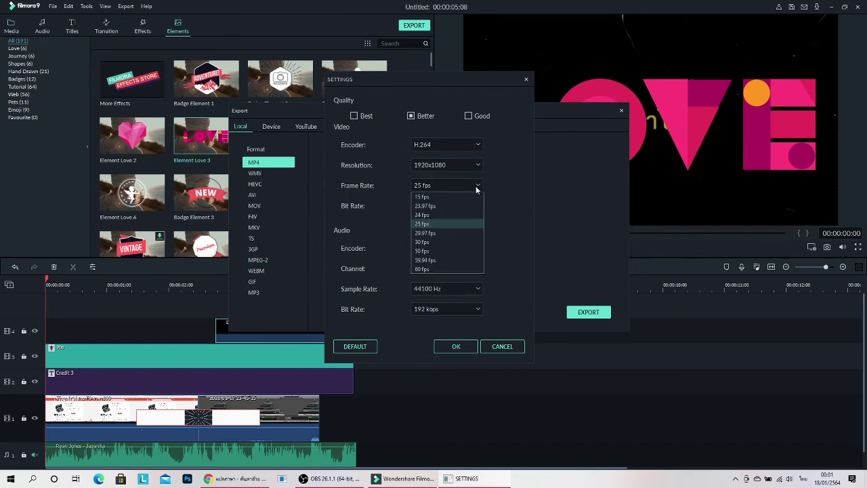
left_click(444, 241)
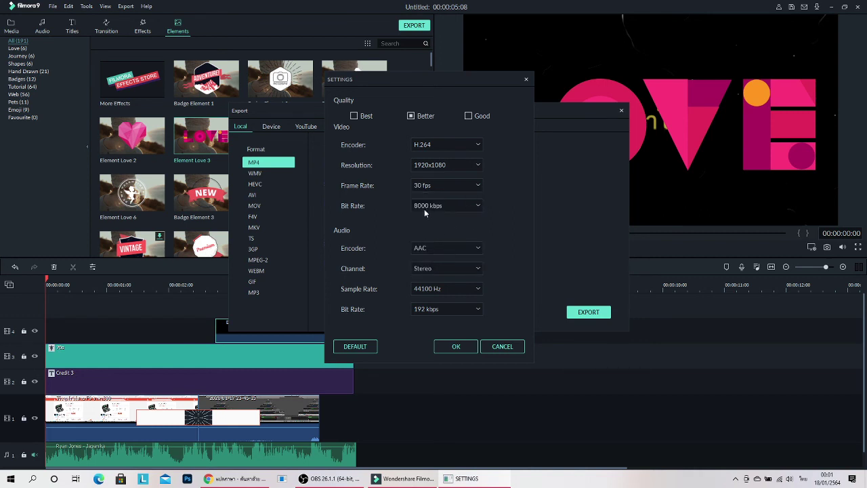
left_click(477, 187)
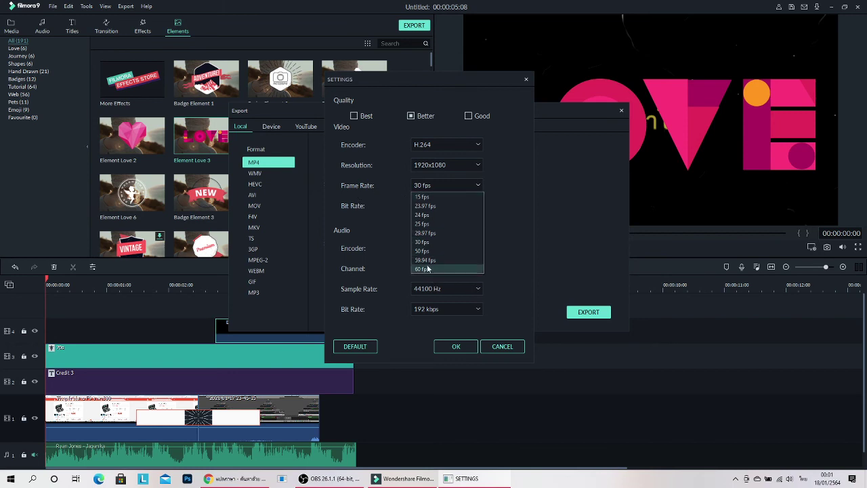
left_click(495, 184)
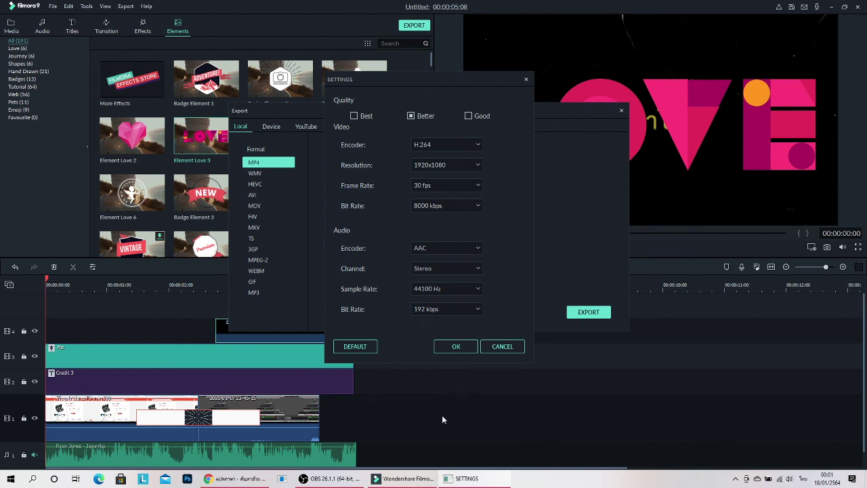
left_click(456, 347)
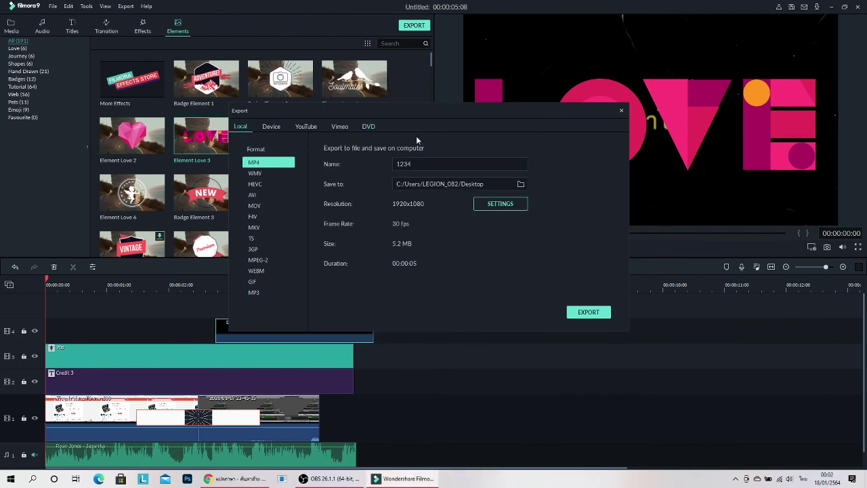
- Look at the export options for devices and YouTube, and return to the local export options
left_click(271, 126)
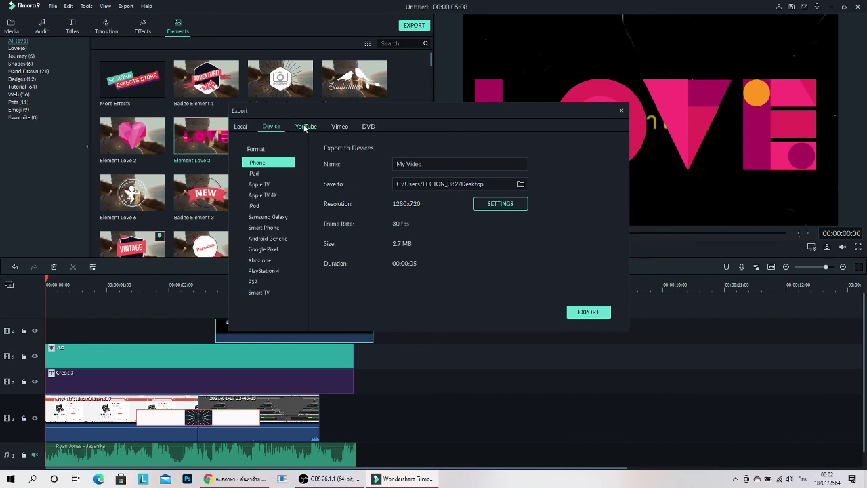
left_click(305, 127)
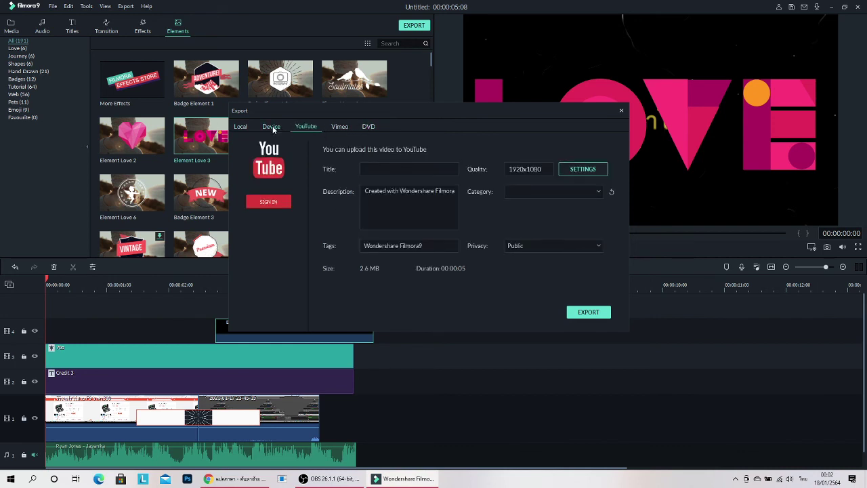
left_click(272, 127)
left_click(241, 127)
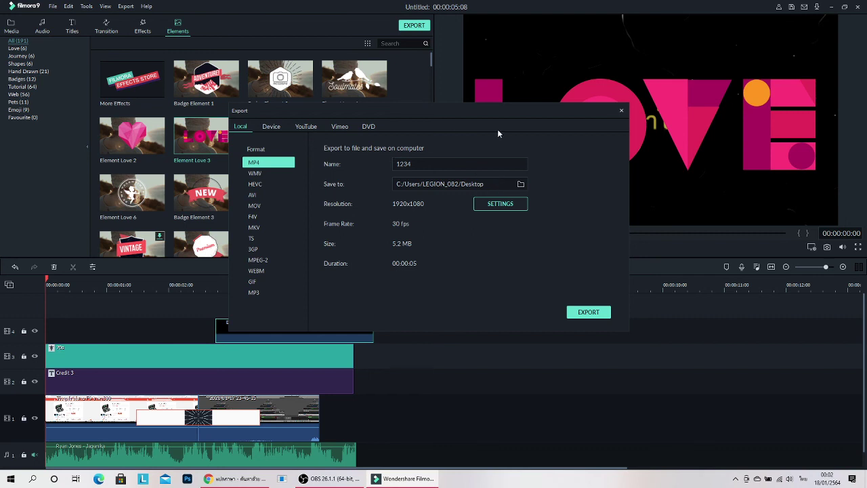
- Export the video to the desktop as an MP4 file, and exit the editor without saving the project changes
left_click(588, 319)
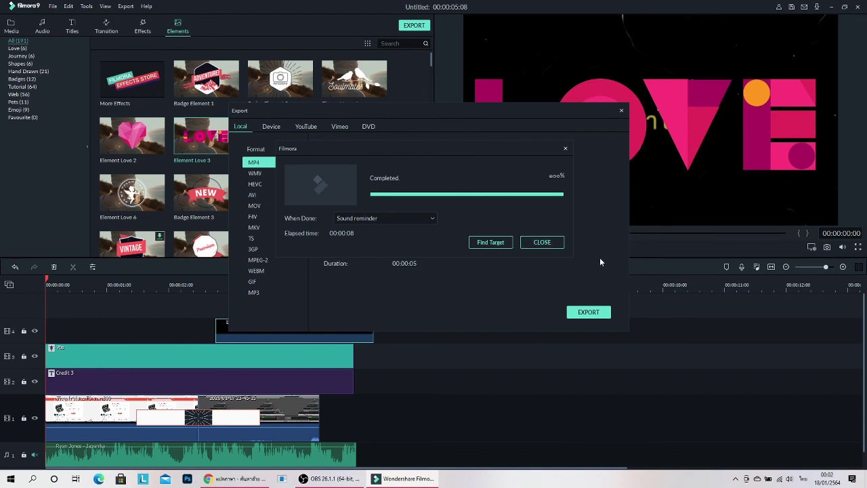
left_click(546, 244)
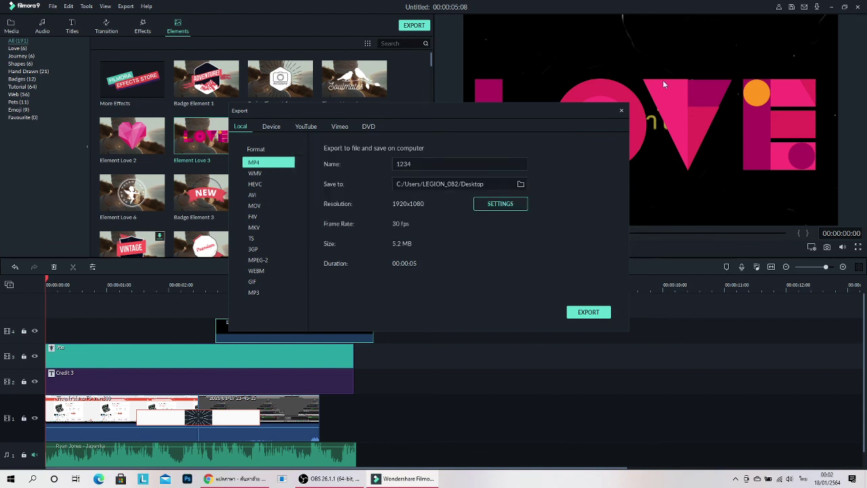
left_click(622, 111)
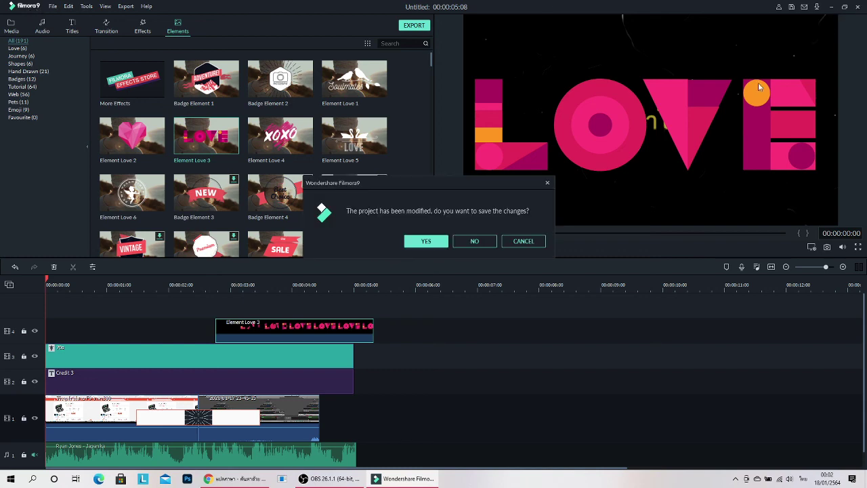
left_click(485, 242)
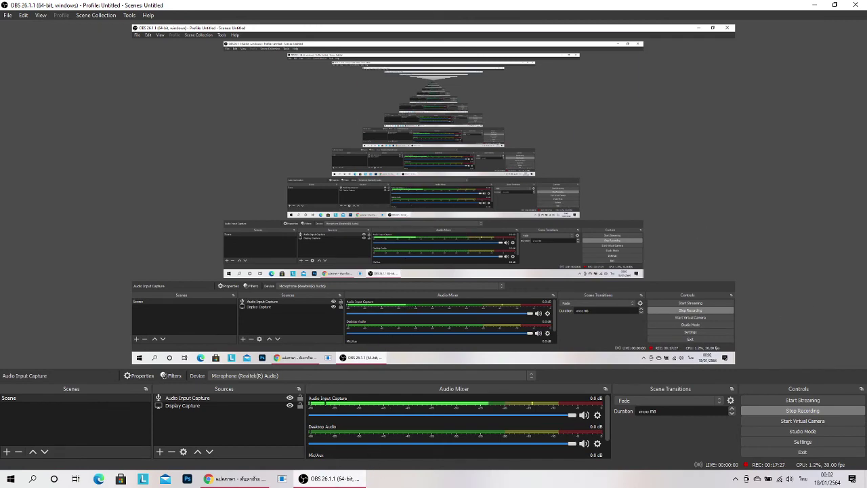
- Show the desktop, move the exported 1234 video file to the empty middle area and open it for playback
left_click(346, 478)
left_click_drag(154, 429, 362, 248)
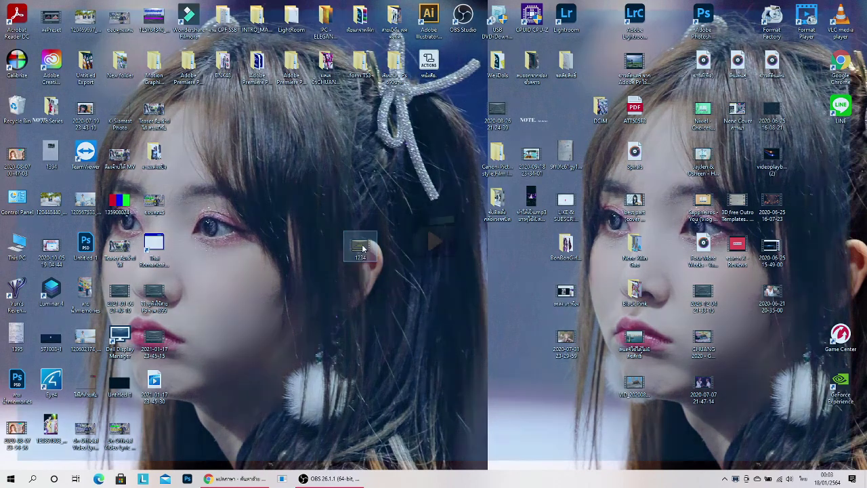
double_click(363, 248)
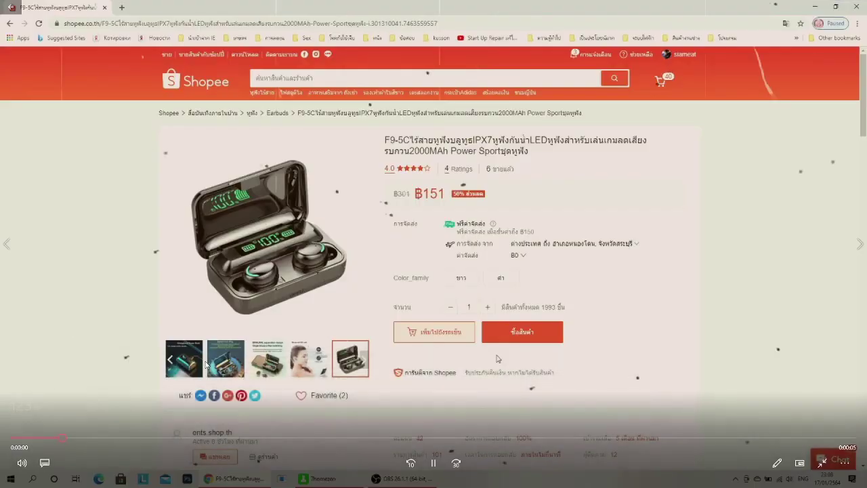